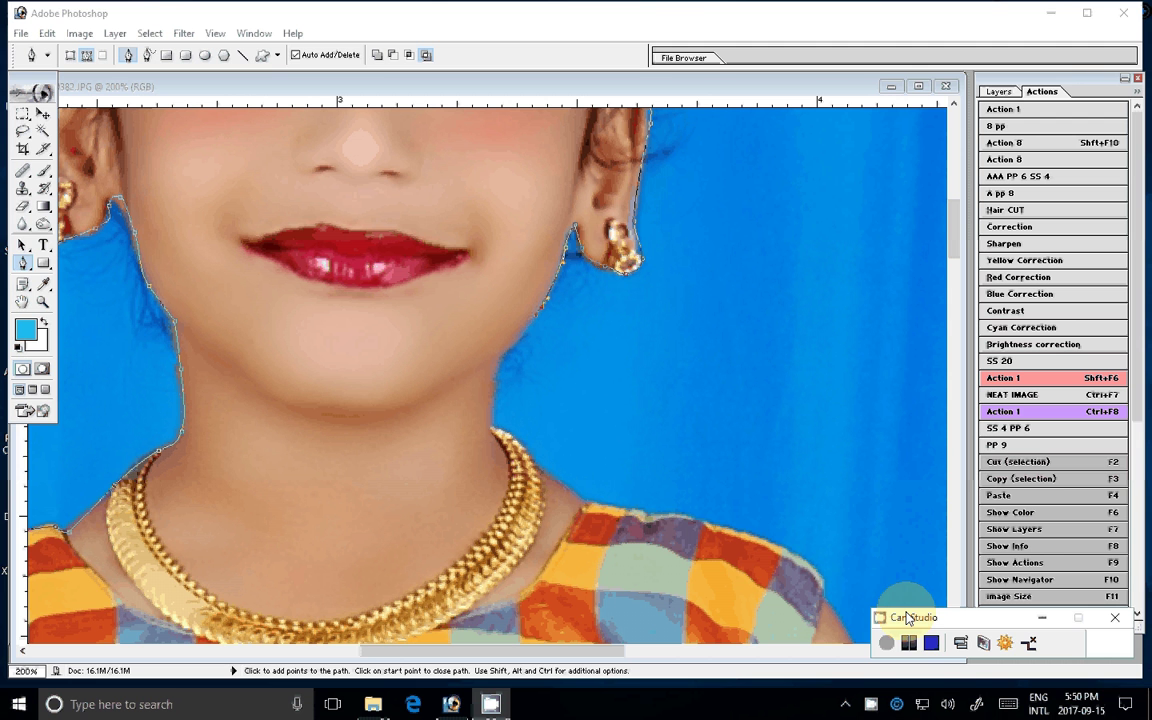
Trace pen anchors down the neck to the shoulder tip and the arm's outer edge.
{"action": "left_click", "coordinate": [497, 368]}
{"action": "left_click", "coordinate": [493, 425]}
{"action": "left_click", "coordinate": [564, 496]}
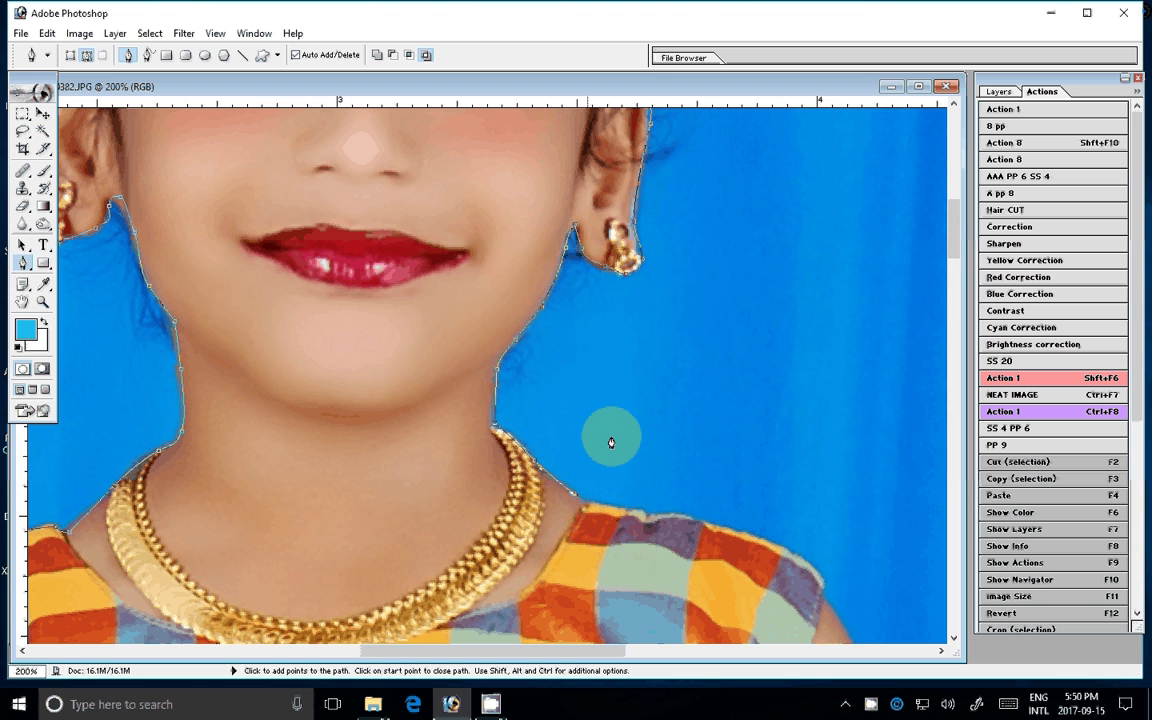
{"action": "scroll", "coordinate": [611, 442], "scroll_direction": "down", "scroll_amount": 5}
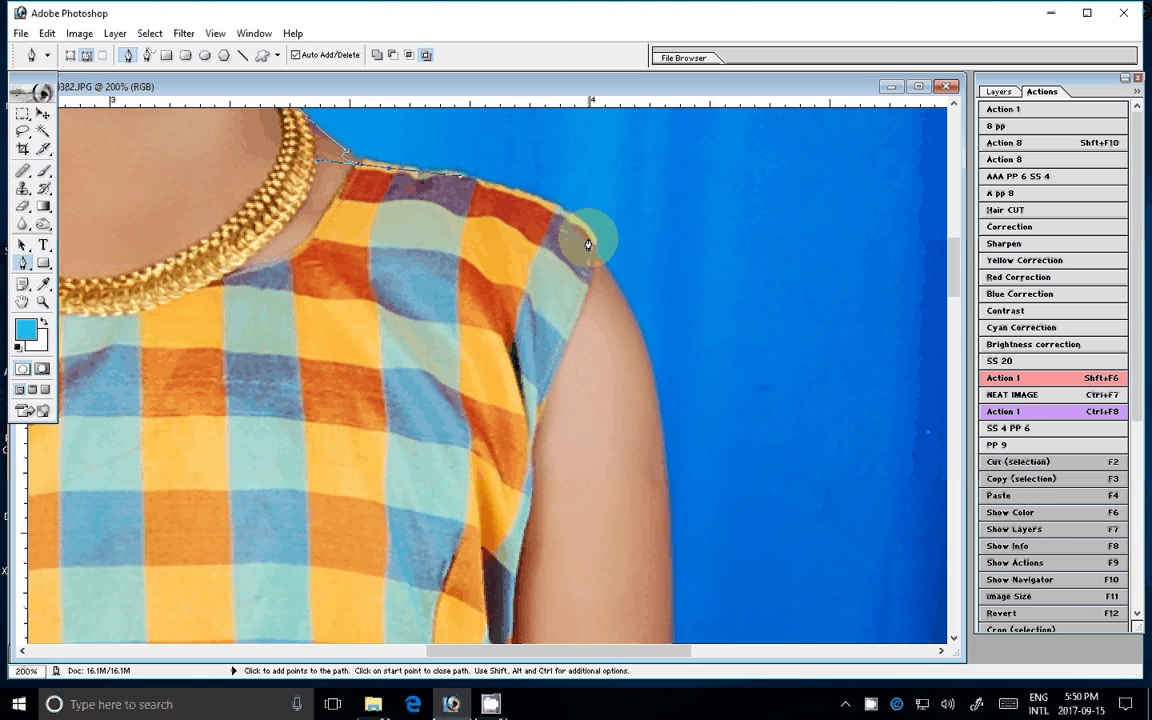
{"action": "left_click", "coordinate": [588, 240]}
{"action": "left_click", "coordinate": [659, 418]}
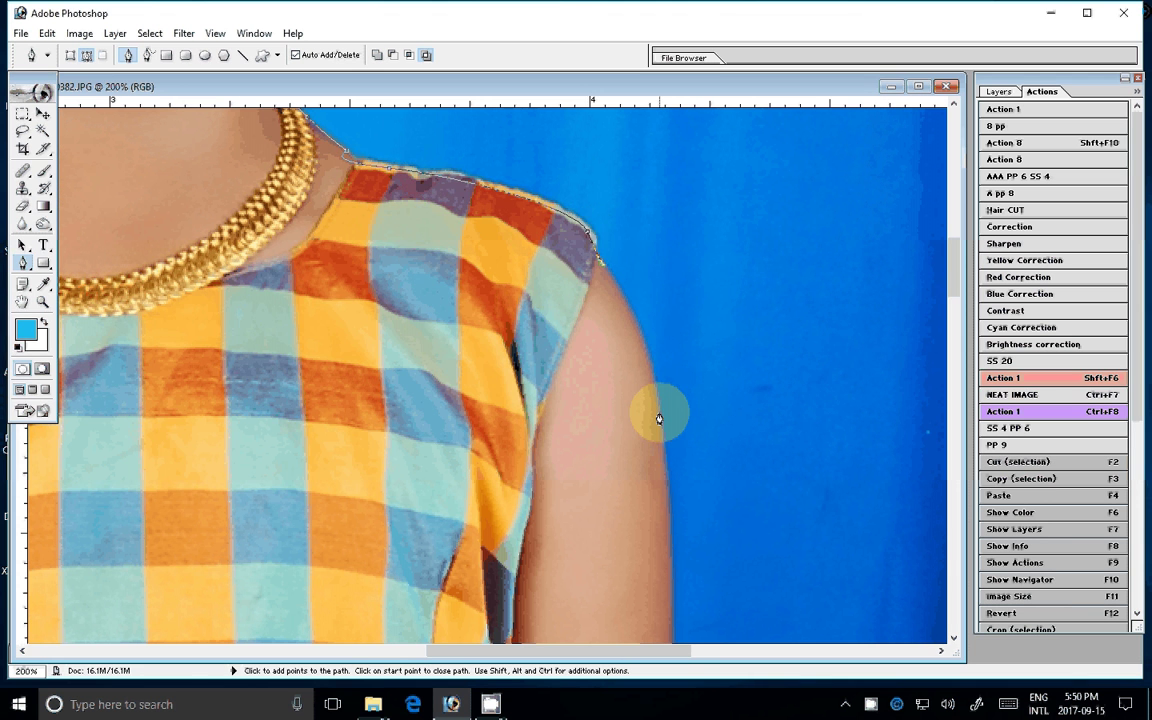
{"action": "scroll", "coordinate": [659, 418], "scroll_direction": "down", "scroll_amount": 3}
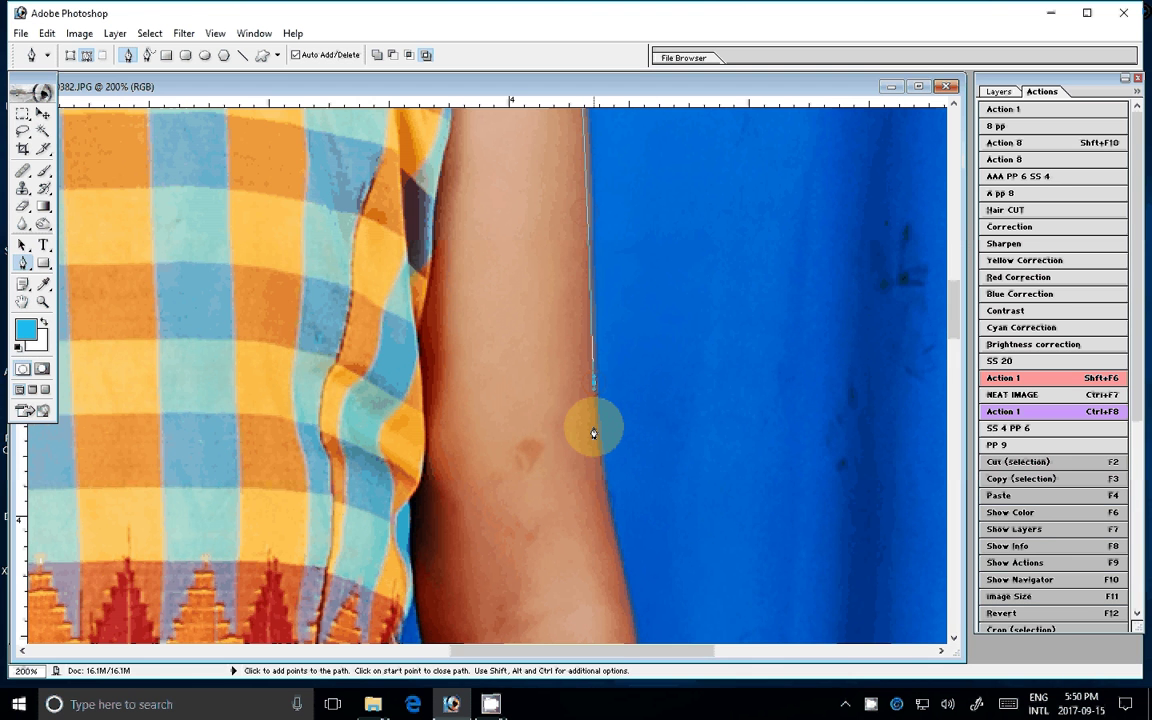
{"action": "scroll", "coordinate": [593, 433], "scroll_direction": "down", "scroll_amount": 5}
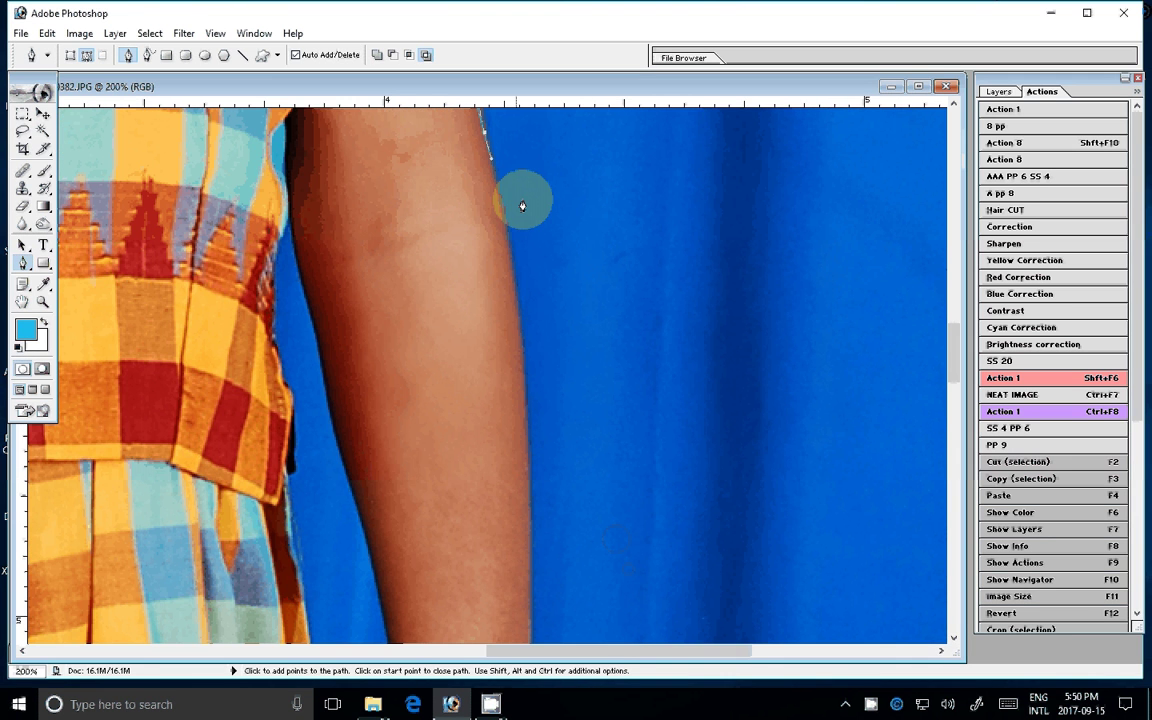
Continue the path past the bangles and down the knuckle edge of the hand.
{"action": "left_click_drag", "start_coordinate": [522, 206], "coordinate": [516, 107]}
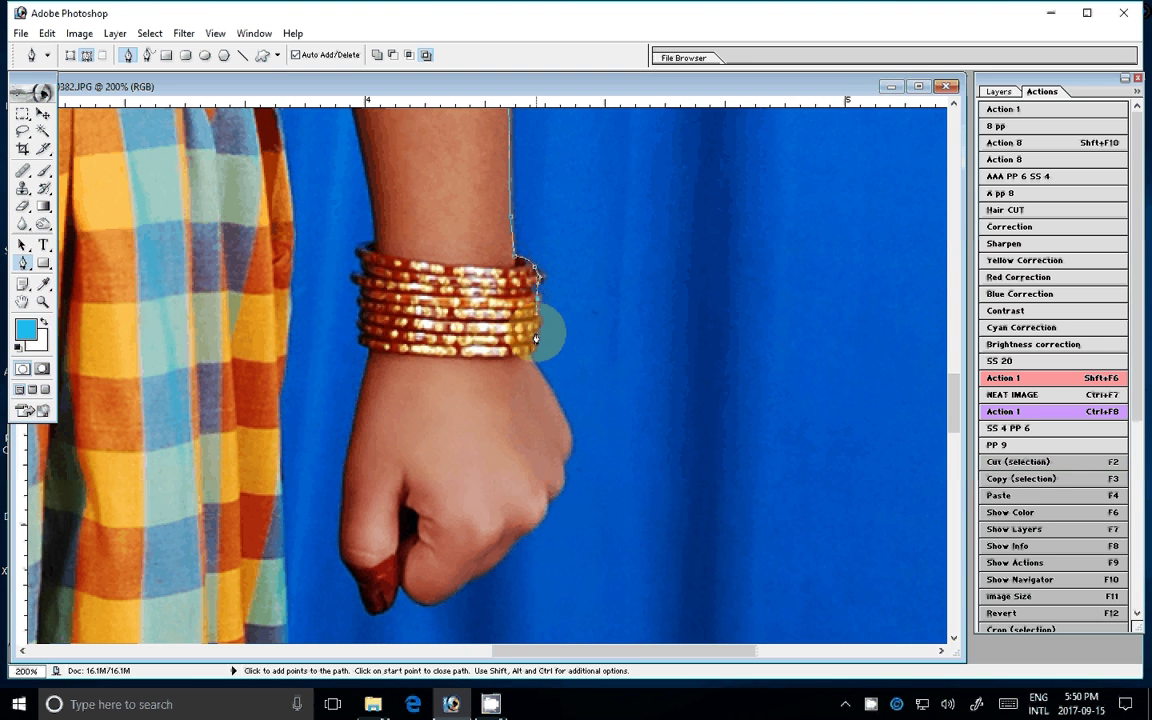
{"action": "left_click_drag", "start_coordinate": [535, 339], "coordinate": [495, 129]}
{"action": "left_click", "coordinate": [531, 212]}
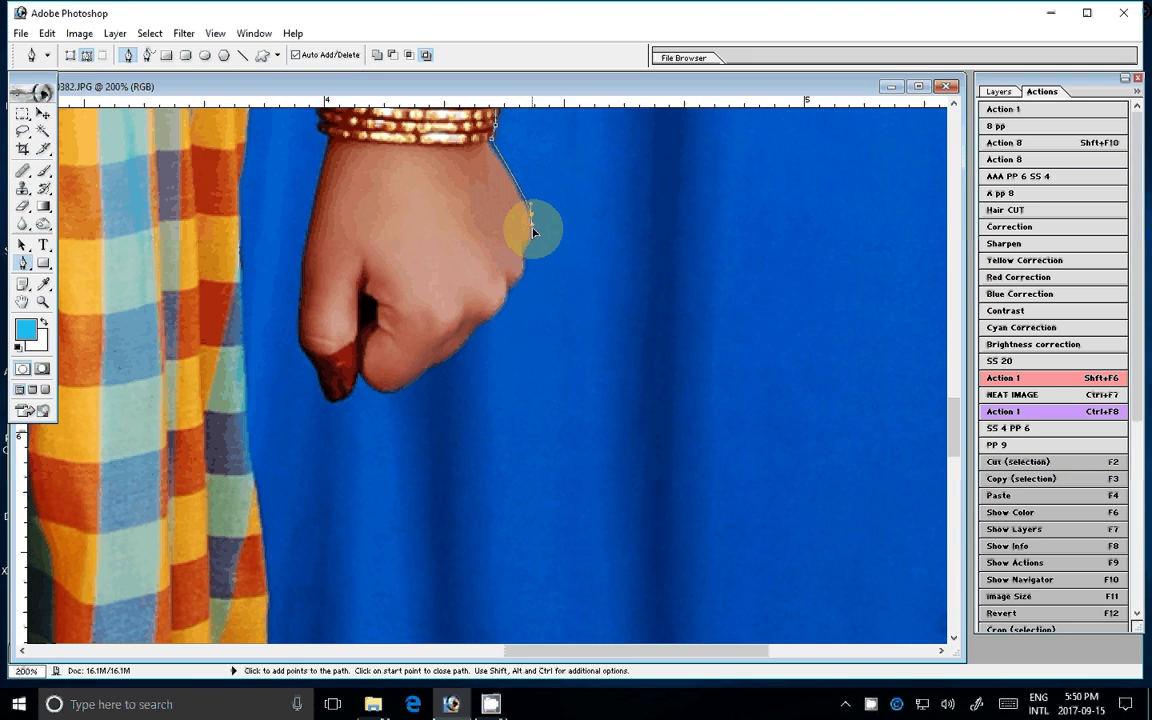
{"action": "left_click", "coordinate": [525, 248]}
{"action": "left_click", "coordinate": [523, 272]}
{"action": "left_click", "coordinate": [510, 291]}
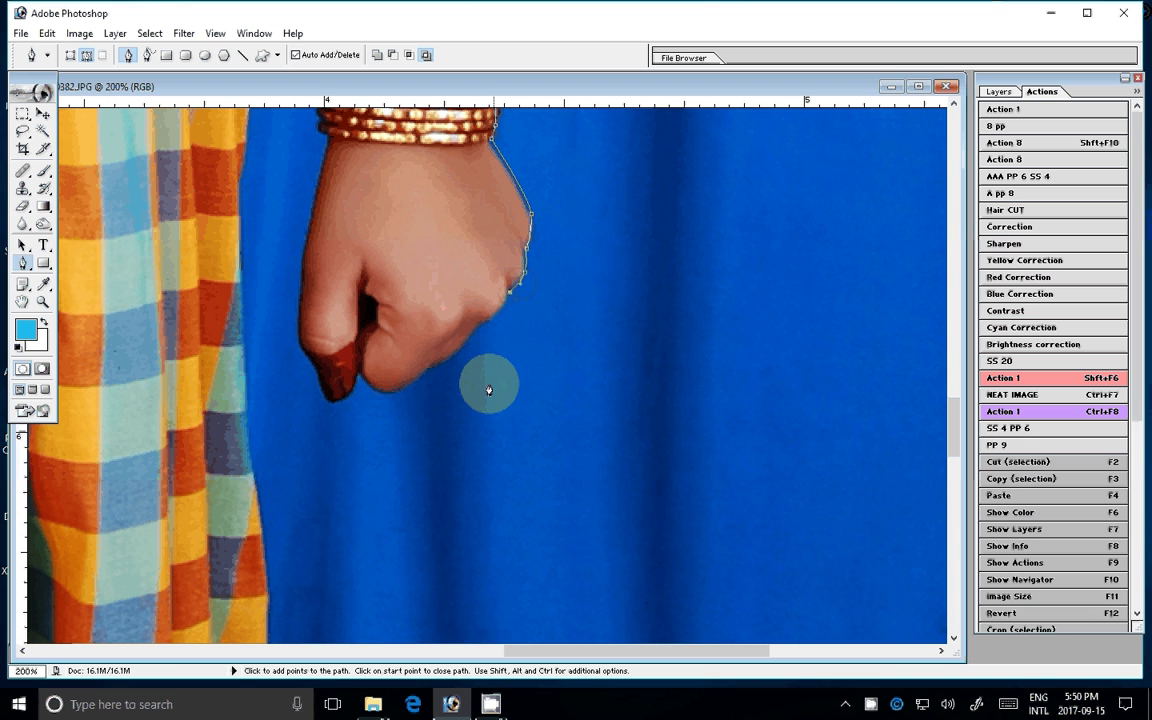
{"action": "left_click", "coordinate": [497, 311]}
{"action": "left_click", "coordinate": [478, 324]}
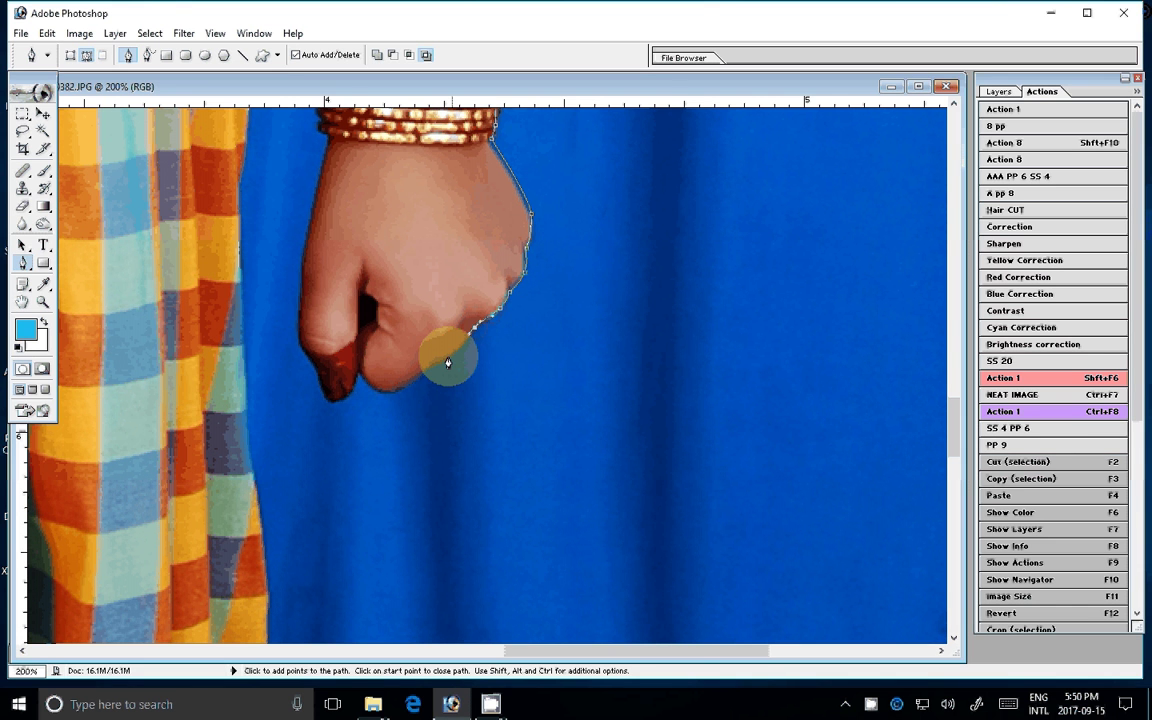
Outline the bottom of the fist, around the thumb tip, and up the hand's left edge.
{"action": "left_click", "coordinate": [436, 366]}
{"action": "left_click", "coordinate": [384, 394]}
{"action": "left_click", "coordinate": [358, 373]}
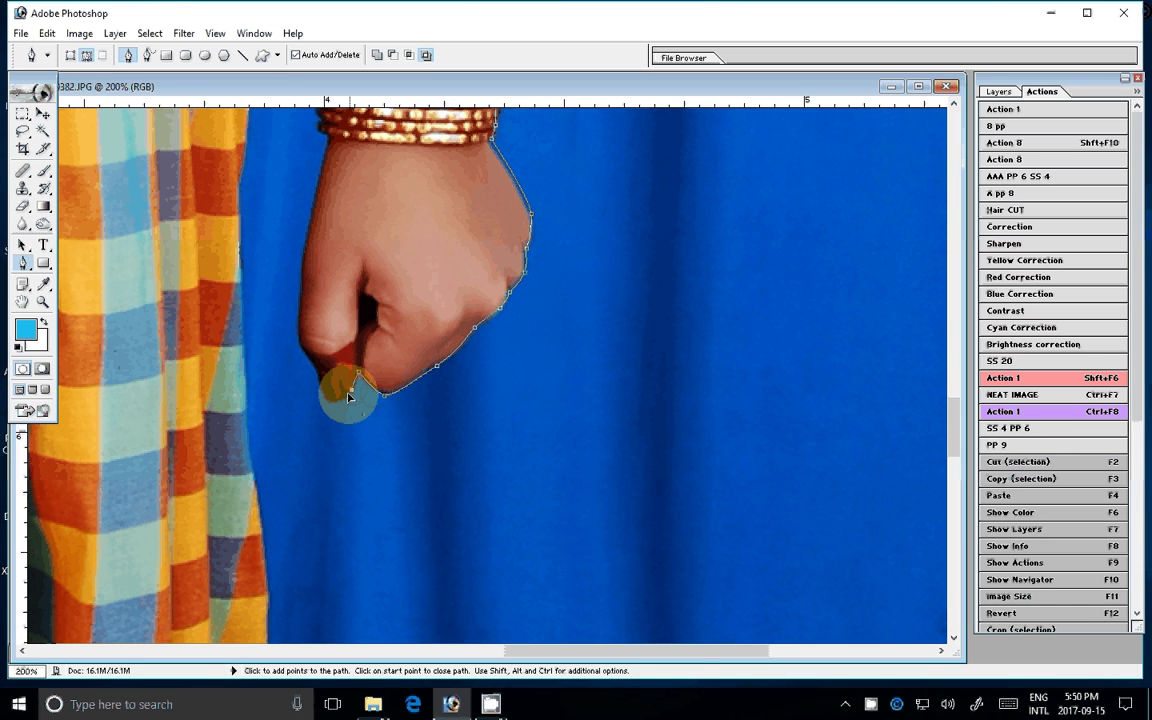
{"action": "left_click", "coordinate": [334, 399]}
{"action": "left_click", "coordinate": [313, 370]}
{"action": "left_click", "coordinate": [302, 357]}
{"action": "left_click", "coordinate": [301, 318]}
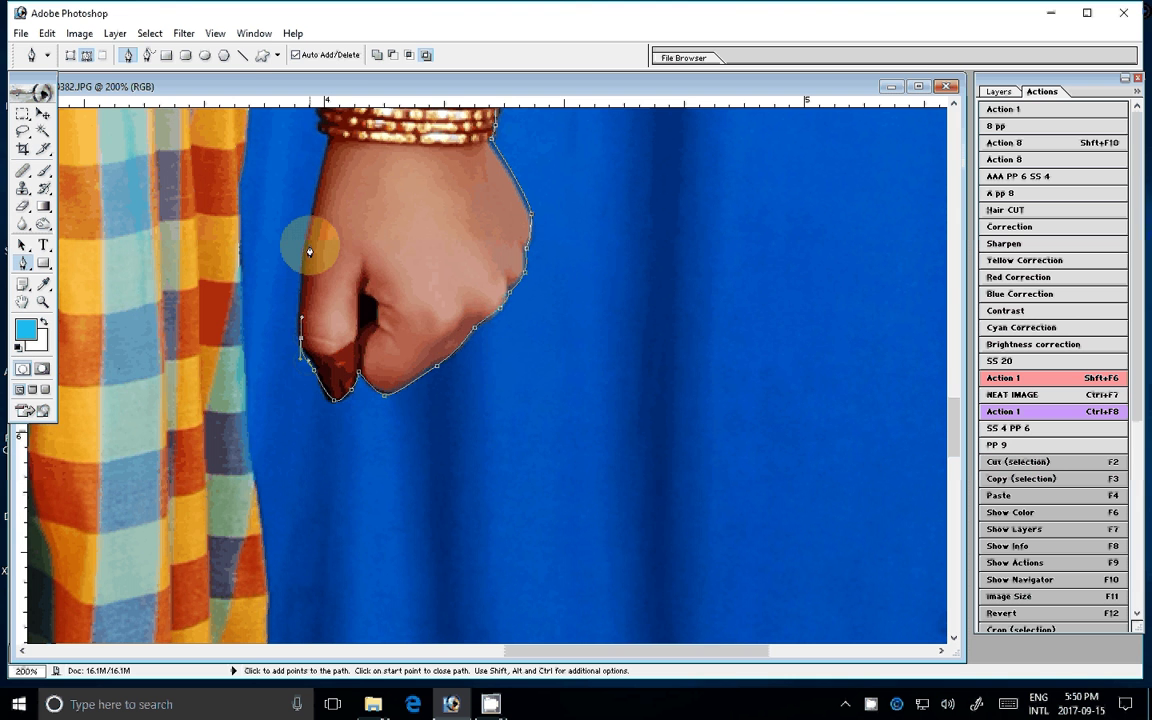
{"action": "scroll", "coordinate": [309, 252], "scroll_direction": "up", "scroll_amount": 5}
{"action": "left_click", "coordinate": [378, 547]}
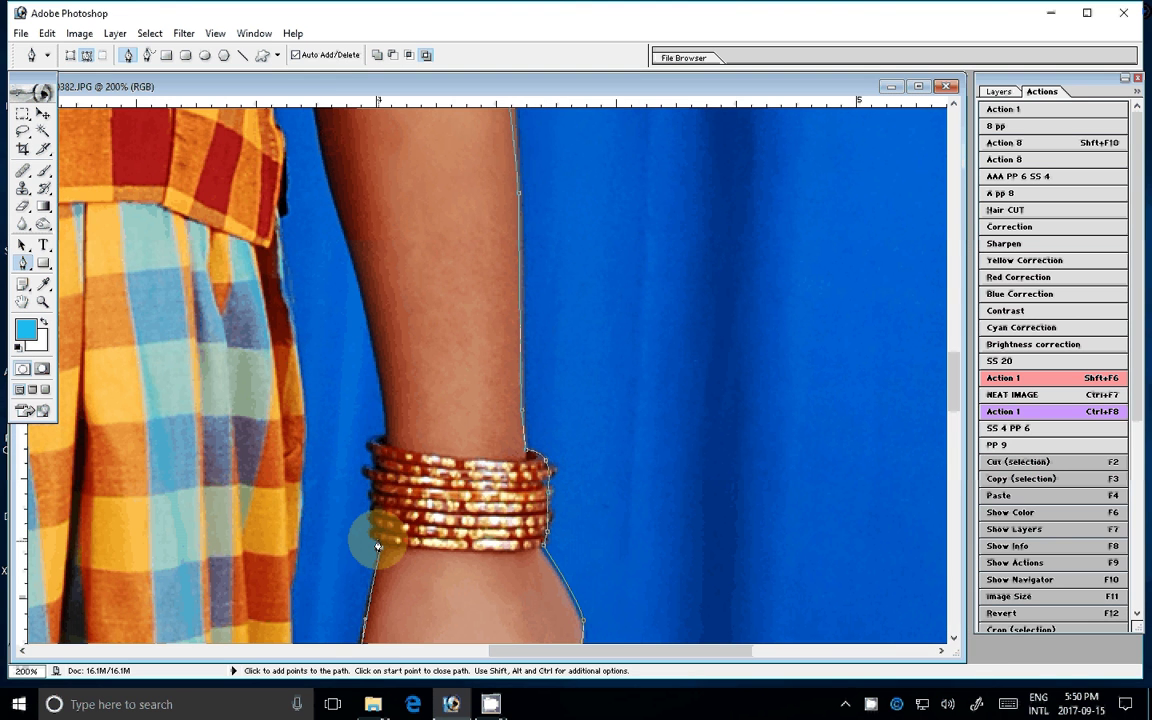
Trace anchors up the bangles and inner arm, then down the shirt's right edge.
{"action": "left_click", "coordinate": [371, 445]}
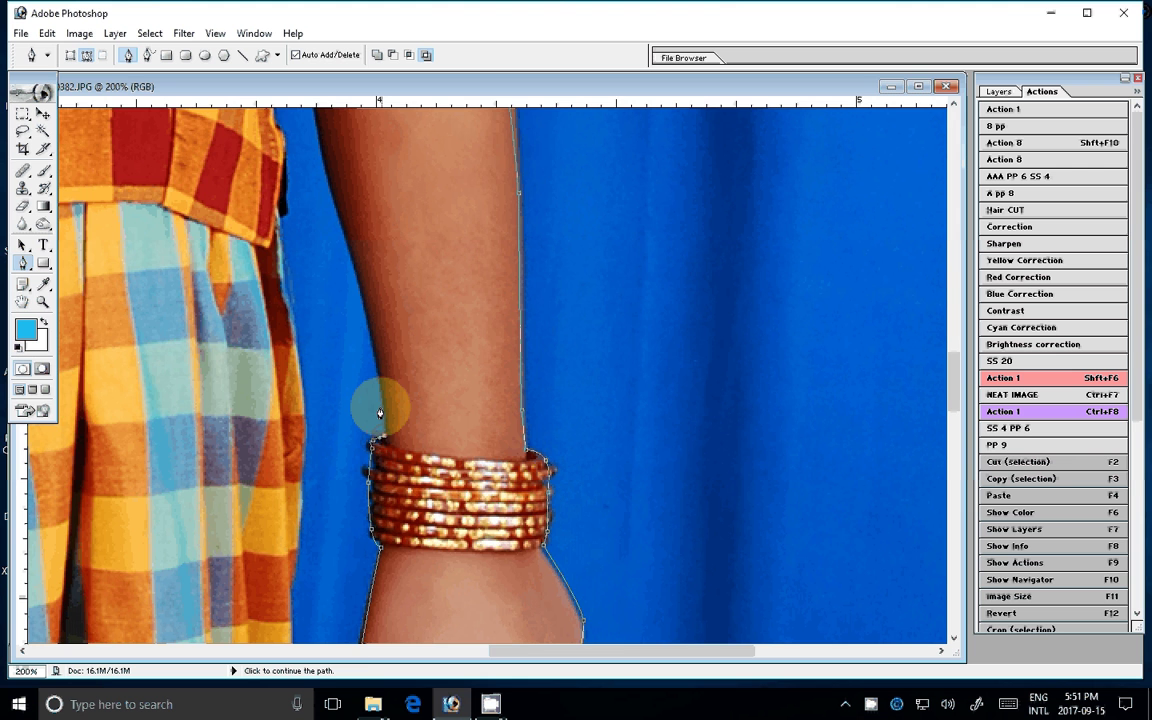
{"action": "scroll", "coordinate": [379, 413], "scroll_direction": "up", "scroll_amount": 5}
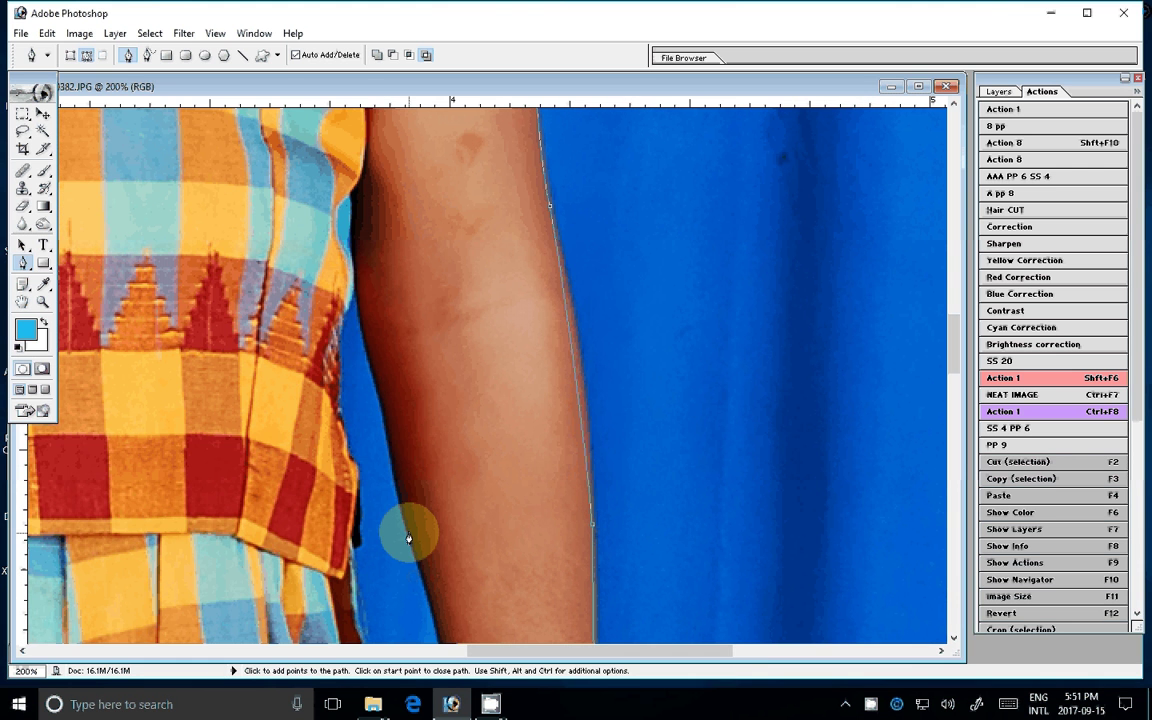
{"action": "left_click", "coordinate": [371, 362]}
{"action": "left_click", "coordinate": [352, 300]}
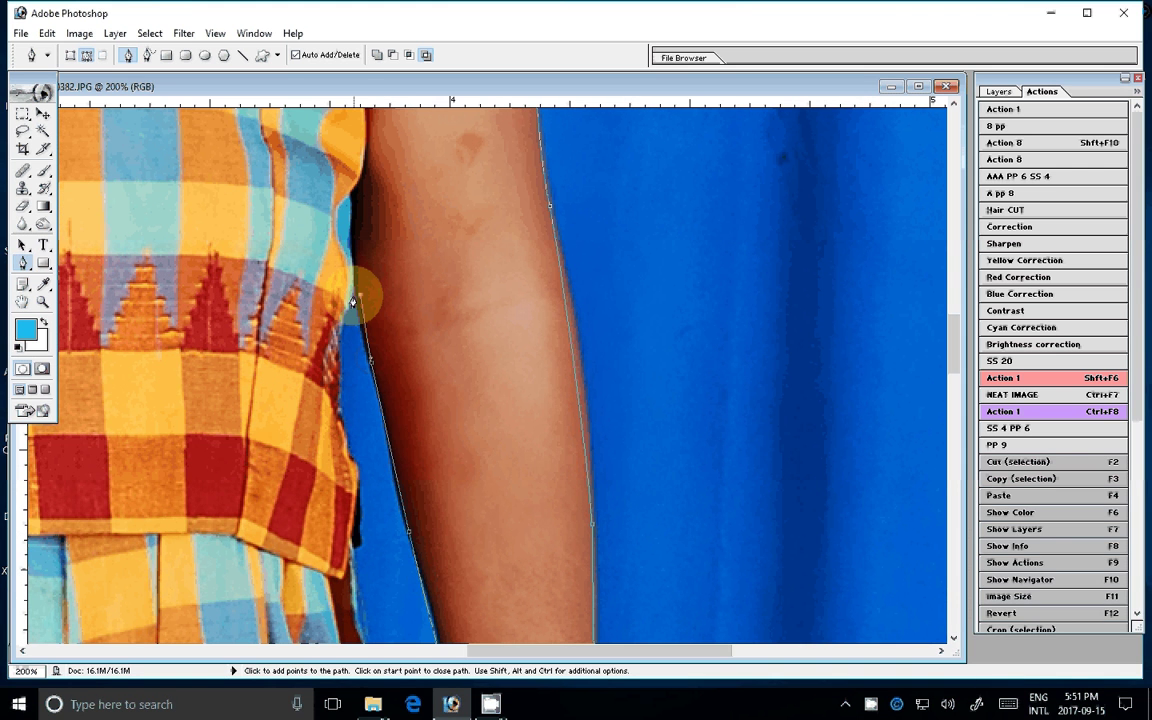
{"action": "left_click", "coordinate": [327, 358]}
{"action": "left_click", "coordinate": [358, 468]}
{"action": "left_click", "coordinate": [348, 600]}
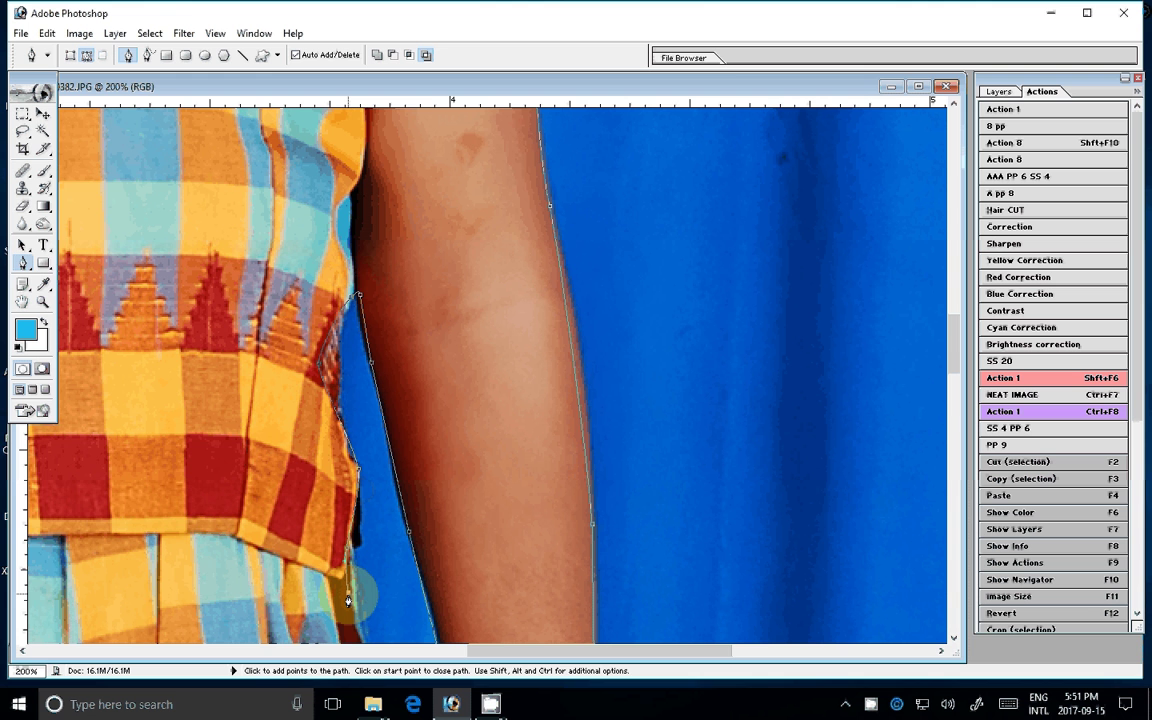
Extend the path further down the shirt edge and around the skirt's lower edge.
{"action": "mouse_move", "coordinate": [348, 600]}
{"action": "left_mouse_down"}
{"action": "mouse_move", "coordinate": [382, 219]}
{"action": "mouse_move", "coordinate": [438, 503]}
{"action": "mouse_move", "coordinate": [446, 233]}
{"action": "left_mouse_up"}
{"action": "left_click", "coordinate": [399, 352]}
{"action": "left_click", "coordinate": [405, 589]}
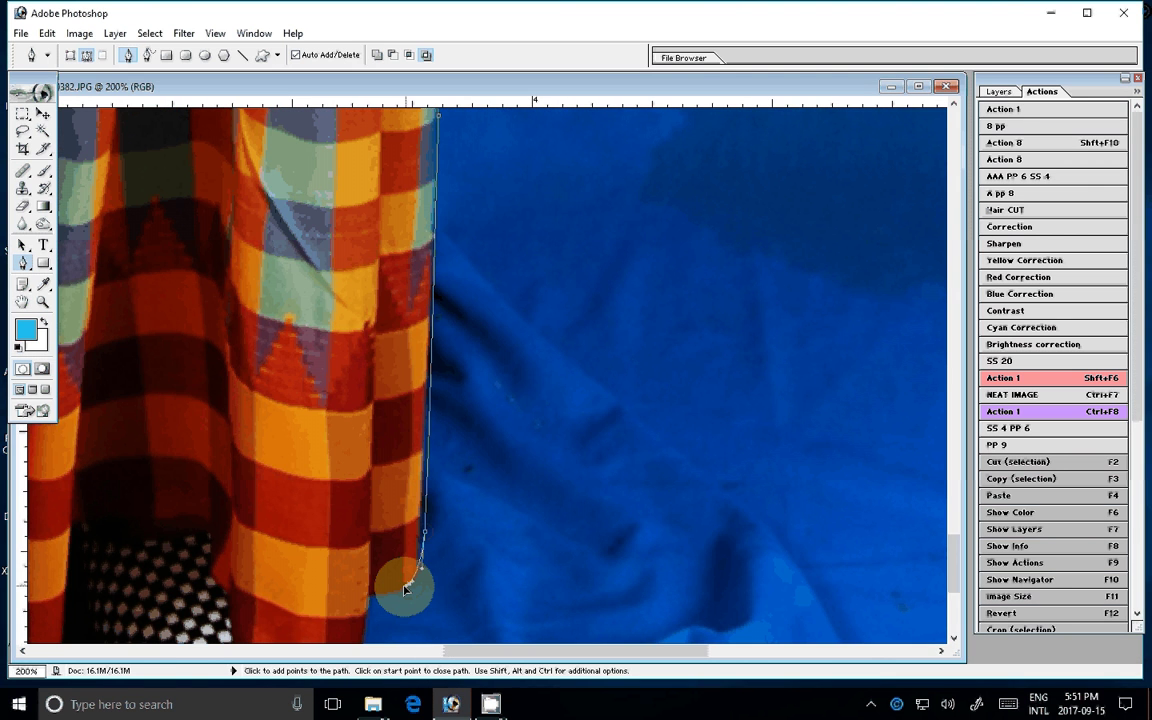
{"action": "left_click_drag", "start_coordinate": [405, 589], "coordinate": [520, 249]}
{"action": "left_click", "coordinate": [461, 355]}
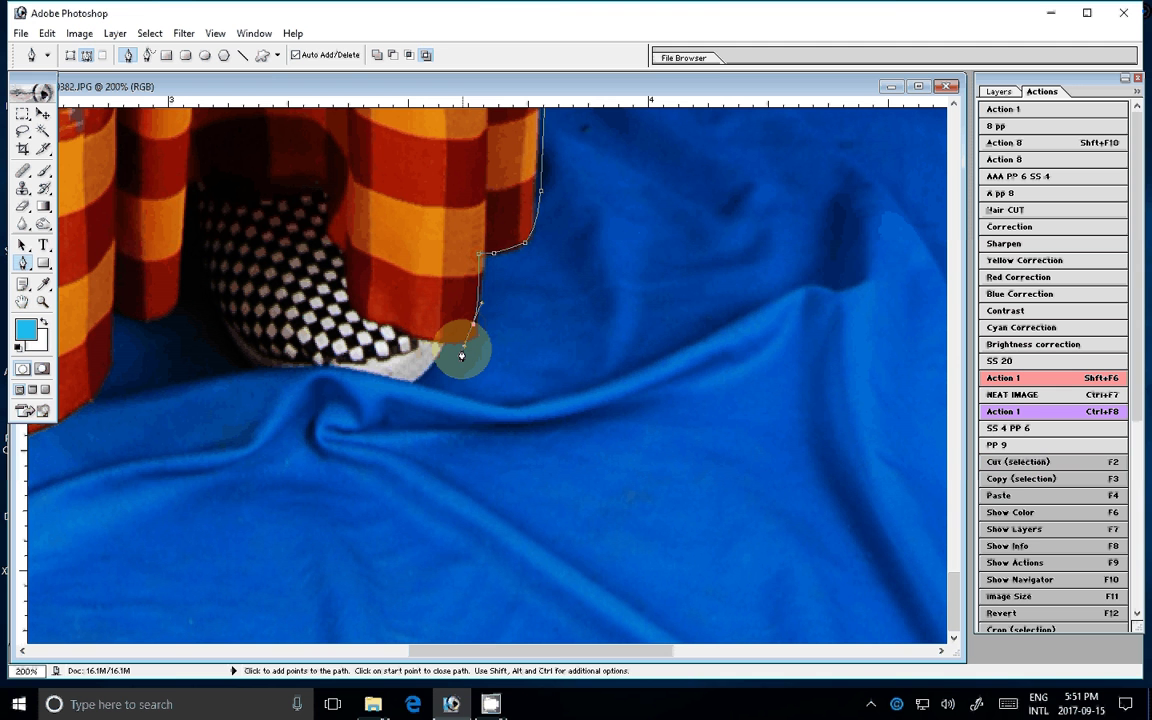
{"action": "left_click_drag", "start_coordinate": [461, 355], "coordinate": [594, 305]}
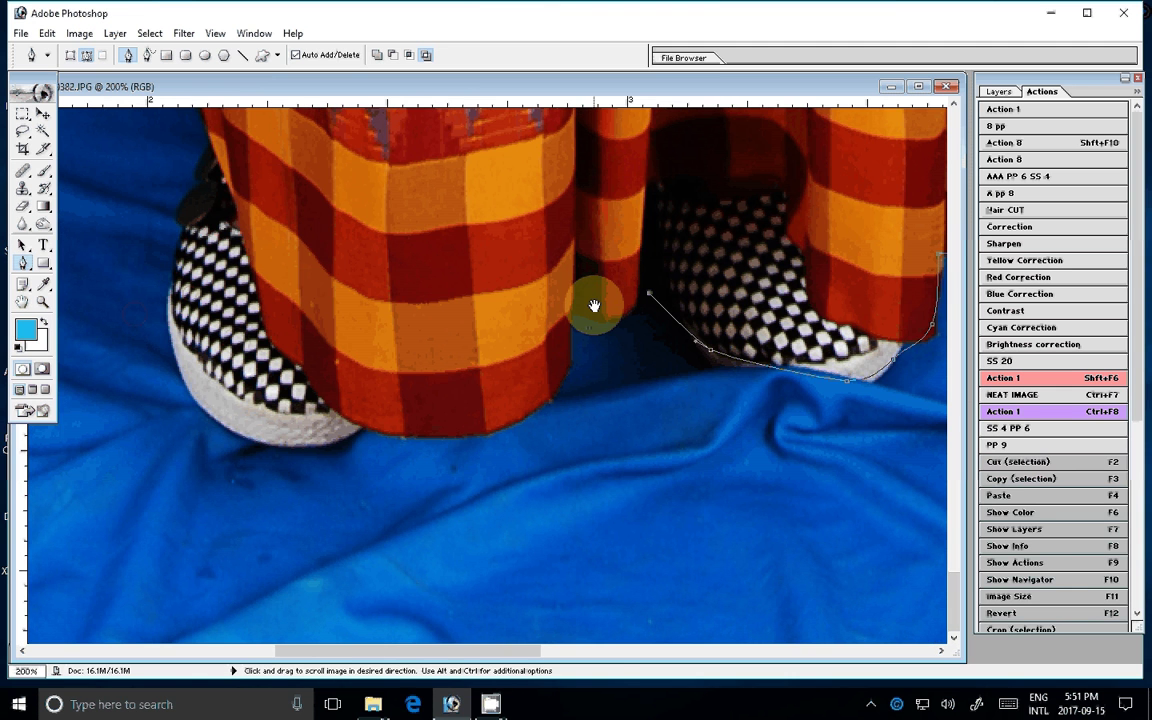
Trace down the pant leg, along its bottom edge, and along the shoe's white sole.
{"action": "left_click", "coordinate": [623, 320]}
{"action": "left_click", "coordinate": [569, 304]}
{"action": "left_click", "coordinate": [490, 430]}
{"action": "left_click", "coordinate": [434, 434]}
{"action": "left_click", "coordinate": [404, 433]}
{"action": "left_click", "coordinate": [372, 423]}
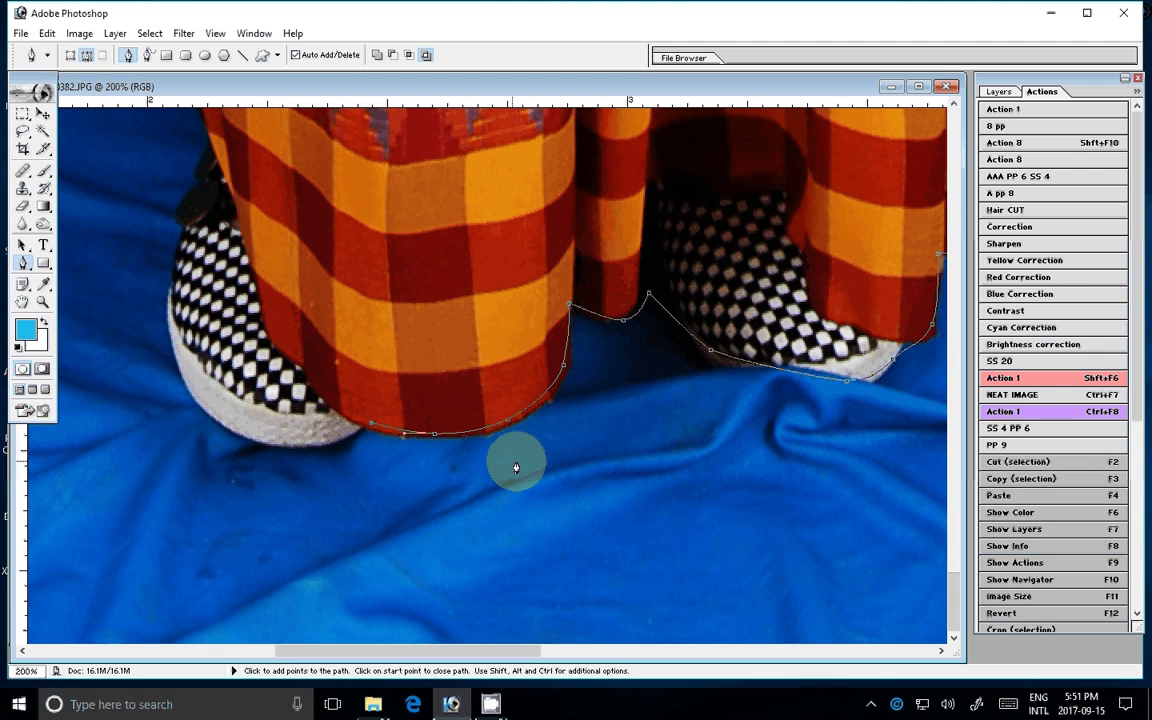
{"action": "left_click", "coordinate": [328, 445]}
{"action": "left_click", "coordinate": [233, 427]}
{"action": "left_click", "coordinate": [181, 396]}
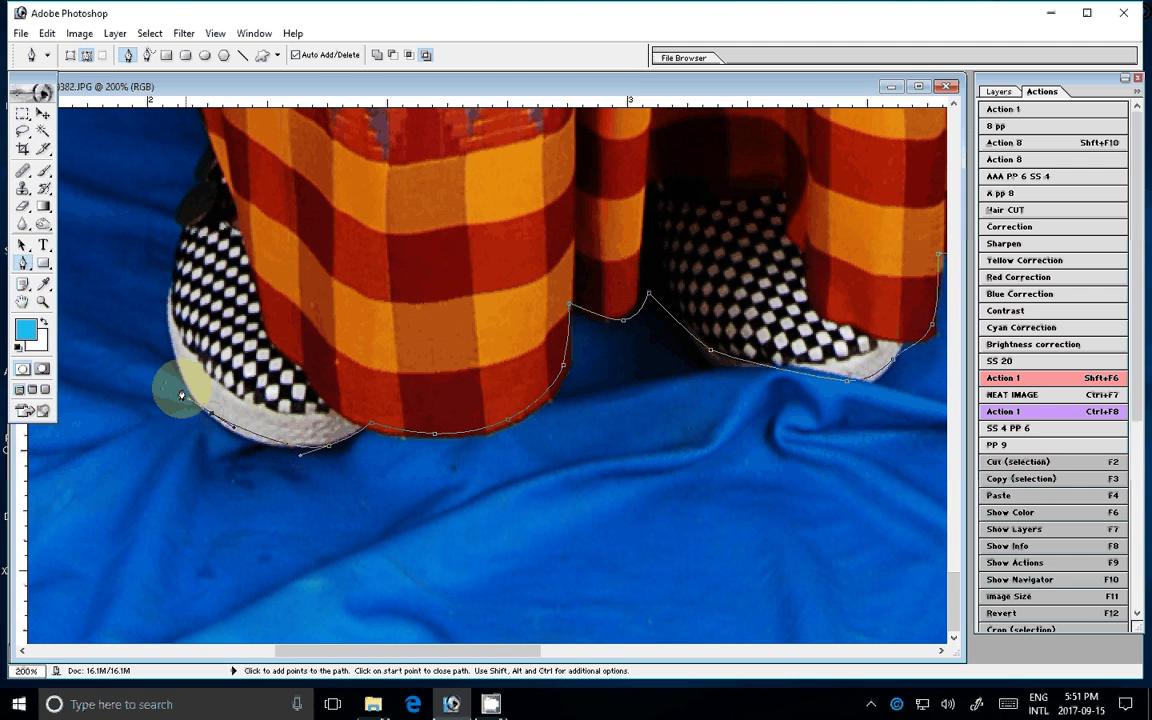
Continue the outline up the left leg, along the skirt hem, and up the skirt's left edge.
{"action": "scroll", "coordinate": [181, 396], "scroll_direction": "up", "scroll_amount": 5}
{"action": "left_click", "coordinate": [192, 485]}
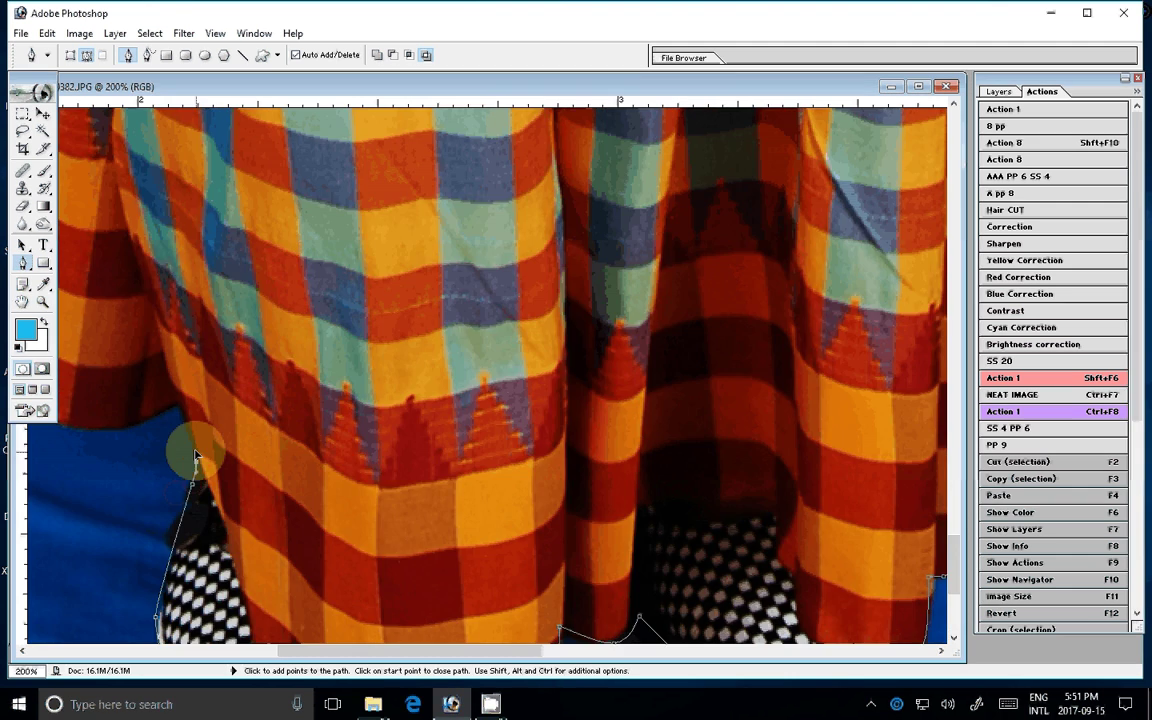
{"action": "scroll", "coordinate": [196, 457], "scroll_direction": "left", "scroll_amount": 10}
{"action": "left_click", "coordinate": [718, 481]}
{"action": "left_click", "coordinate": [665, 483]}
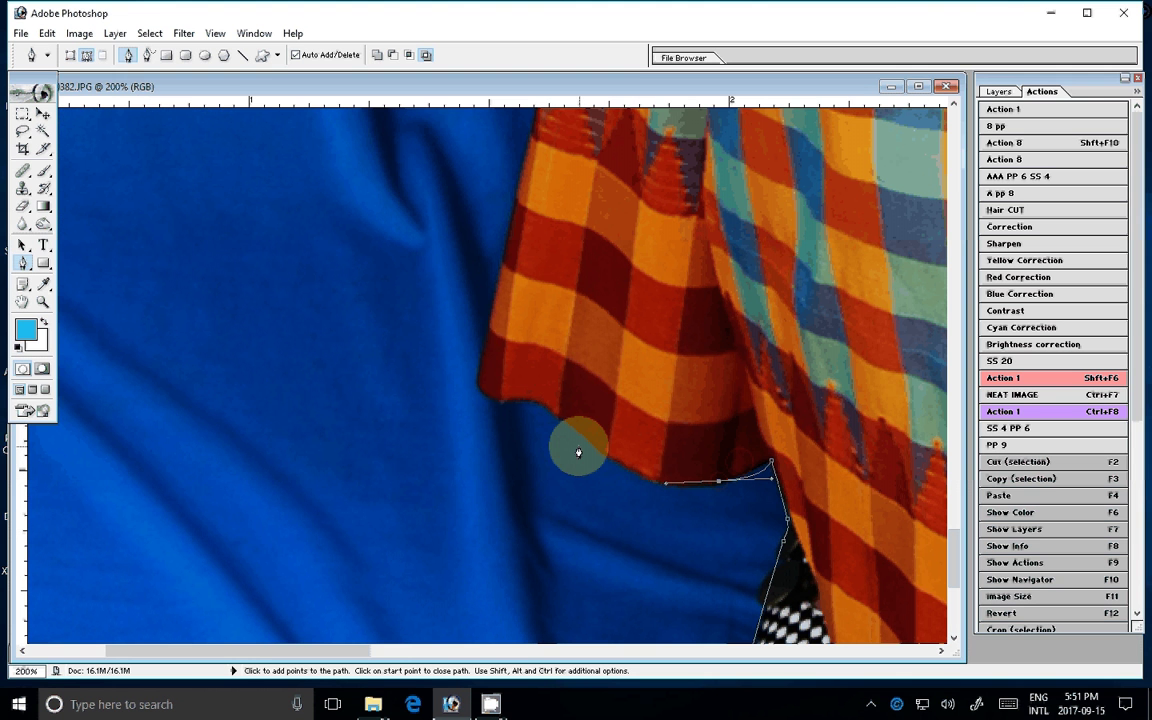
{"action": "left_click", "coordinate": [568, 426]}
{"action": "left_click", "coordinate": [502, 387]}
{"action": "left_click", "coordinate": [479, 372]}
{"action": "left_click", "coordinate": [526, 197]}
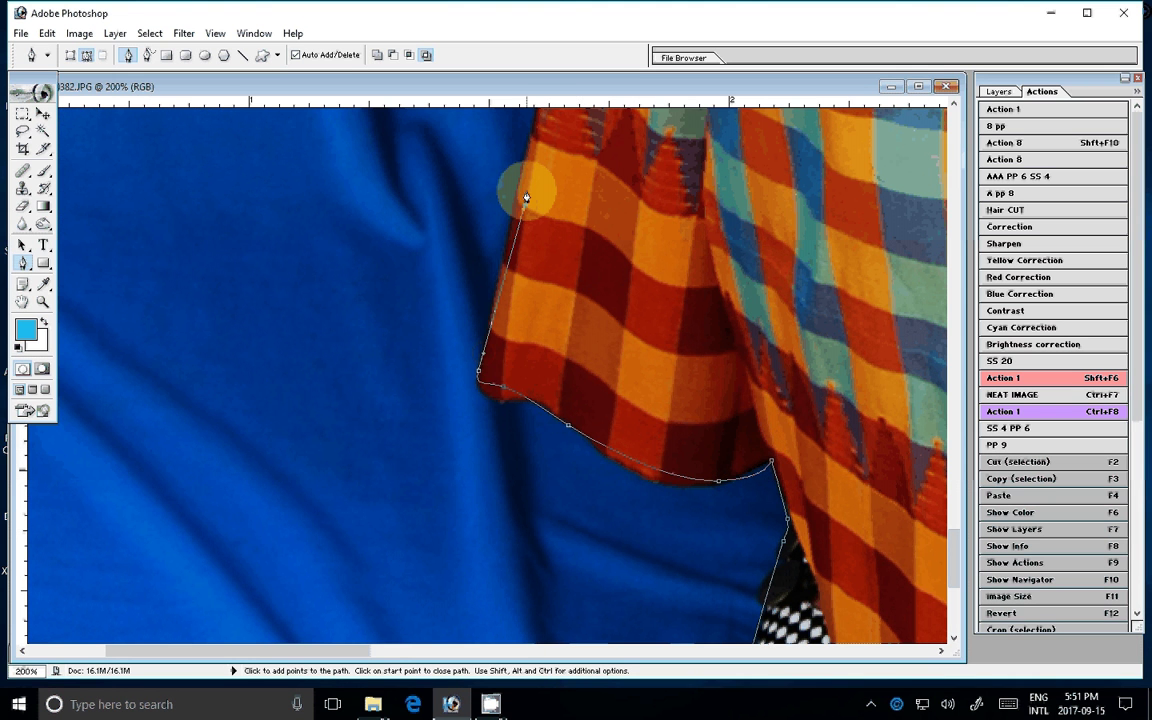
{"action": "scroll", "coordinate": [526, 197], "scroll_direction": "up", "scroll_amount": 9}
{"action": "scroll", "coordinate": [526, 197], "scroll_direction": "right", "scroll_amount": 2}
{"action": "left_click", "coordinate": [517, 215]}
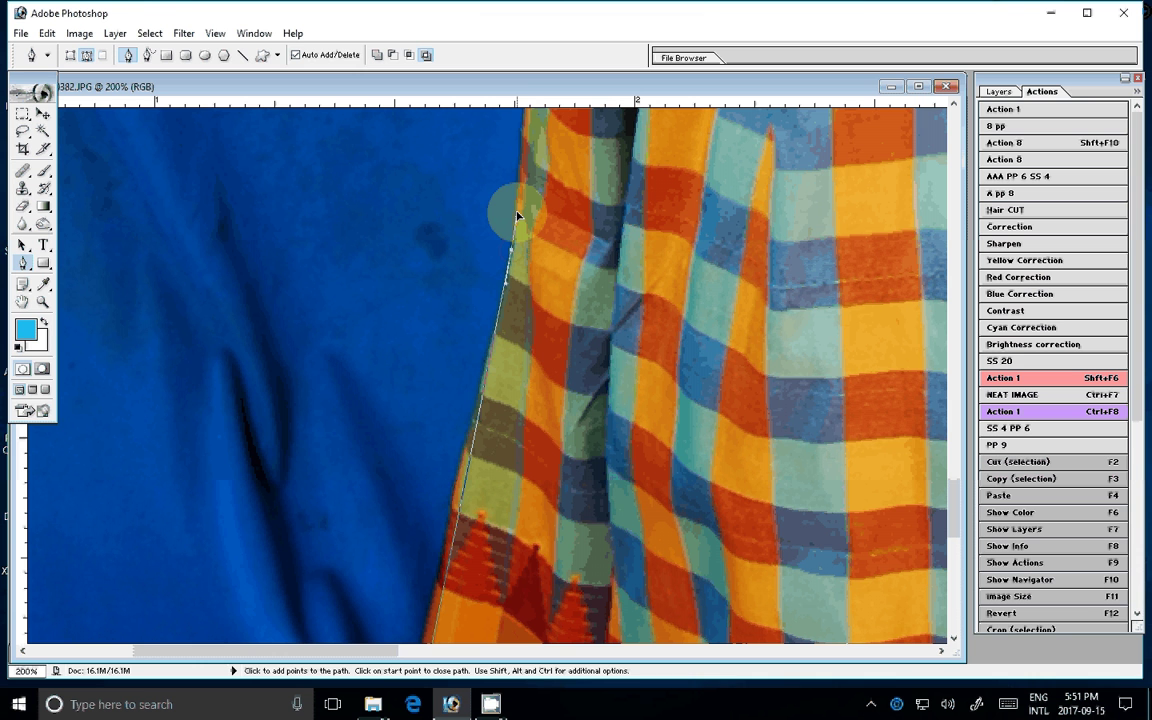
Trace along the bottom of the other hand and up its left edge.
{"action": "mouse_move", "coordinate": [517, 215]}
{"action": "left_mouse_down"}
{"action": "mouse_move", "coordinate": [490, 110]}
{"action": "mouse_move", "coordinate": [380, 425]}
{"action": "left_mouse_up"}
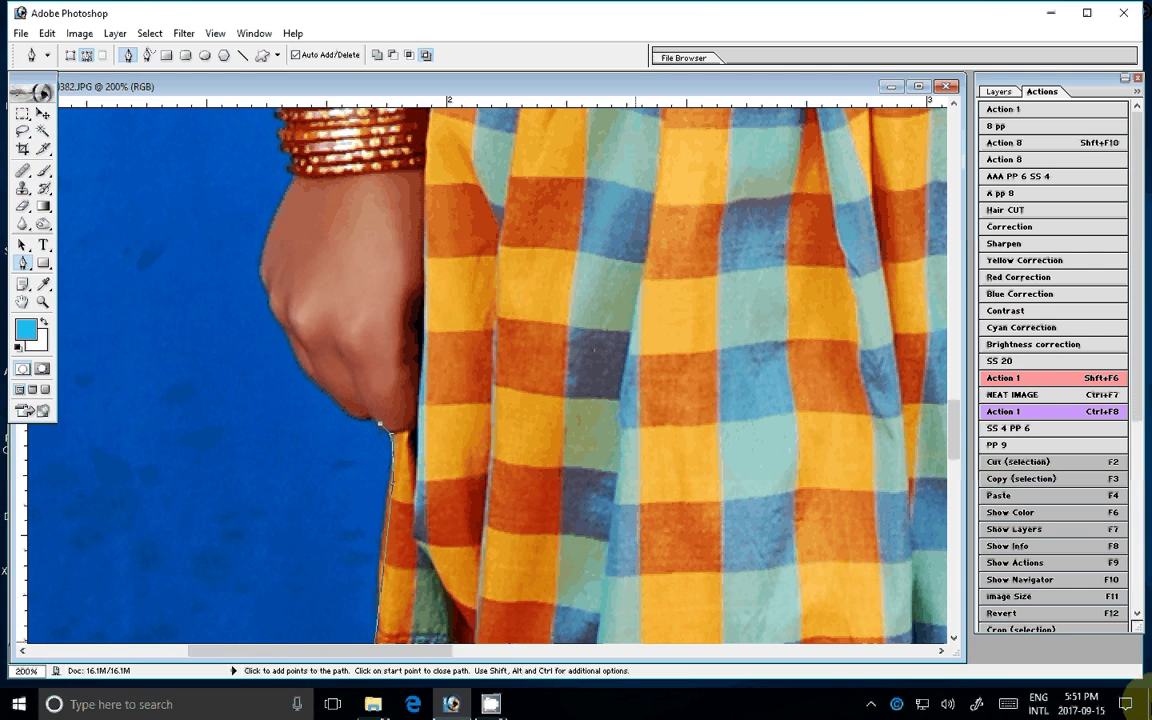
{"action": "left_click", "coordinate": [352, 416]}
{"action": "left_click", "coordinate": [317, 389]}
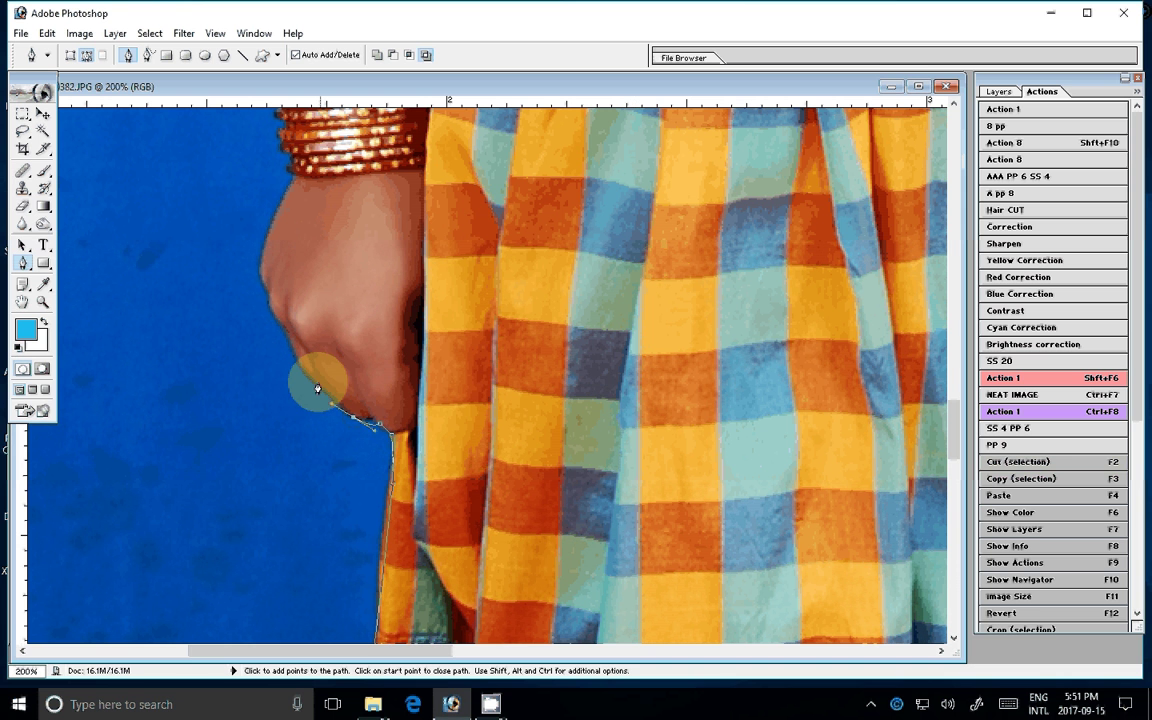
{"action": "left_click", "coordinate": [312, 377]}
{"action": "left_click", "coordinate": [284, 333]}
{"action": "left_click", "coordinate": [260, 281]}
{"action": "left_click", "coordinate": [276, 213]}
{"action": "left_click", "coordinate": [287, 188]}
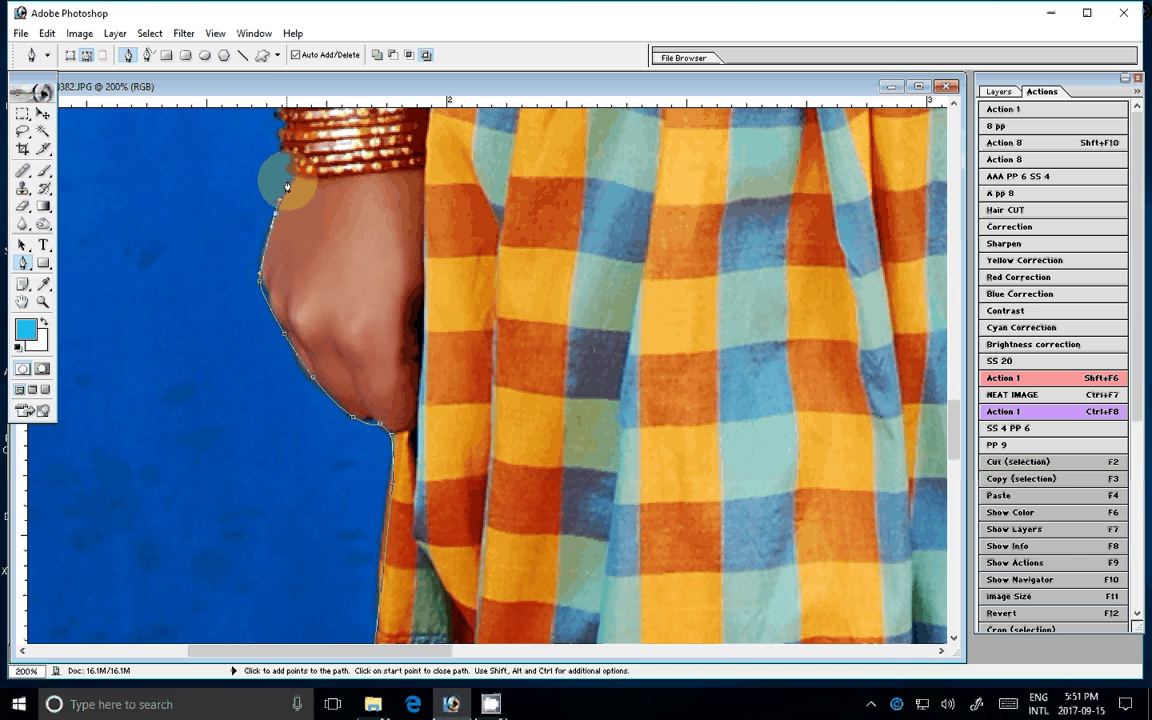
Extend the path up along the bangles and the arm's left edge.
{"action": "left_click_drag", "start_coordinate": [287, 188], "coordinate": [279, 533]}
{"action": "left_click", "coordinate": [290, 422]}
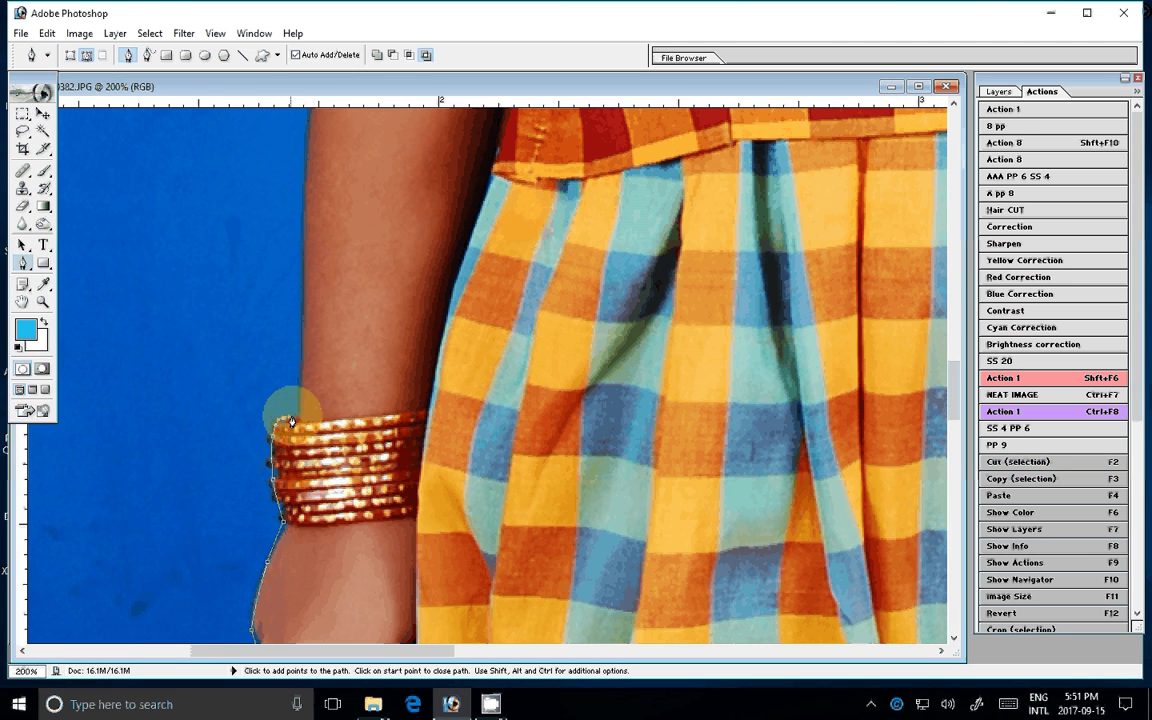
{"action": "left_click", "coordinate": [304, 332]}
{"action": "scroll", "coordinate": [264, 156], "scroll_direction": "up", "scroll_amount": 5}
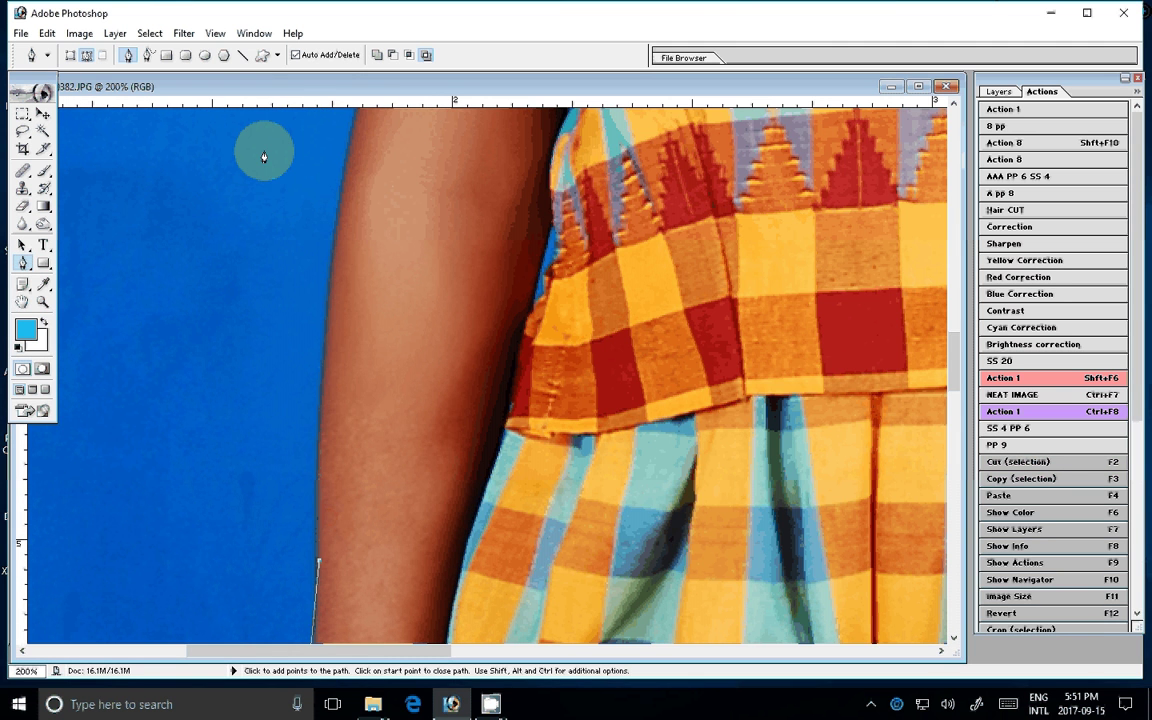
{"action": "scroll", "coordinate": [264, 156], "scroll_direction": "up", "scroll_amount": 5}
{"action": "left_click", "coordinate": [268, 537]}
{"action": "left_click", "coordinate": [270, 490]}
{"action": "left_click", "coordinate": [297, 366]}
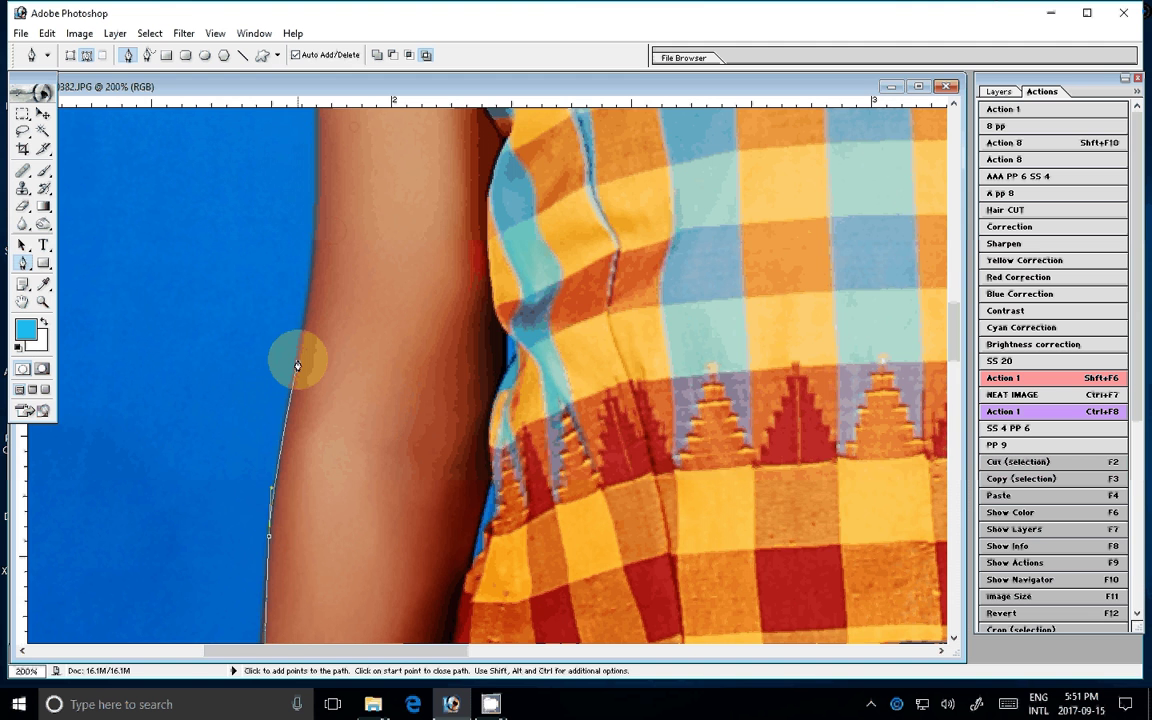
Finish the path up the arm to the shoulder and close it at the start point.
{"action": "scroll", "coordinate": [297, 366], "scroll_direction": "up", "scroll_amount": 5}
{"action": "left_click", "coordinate": [285, 240]}
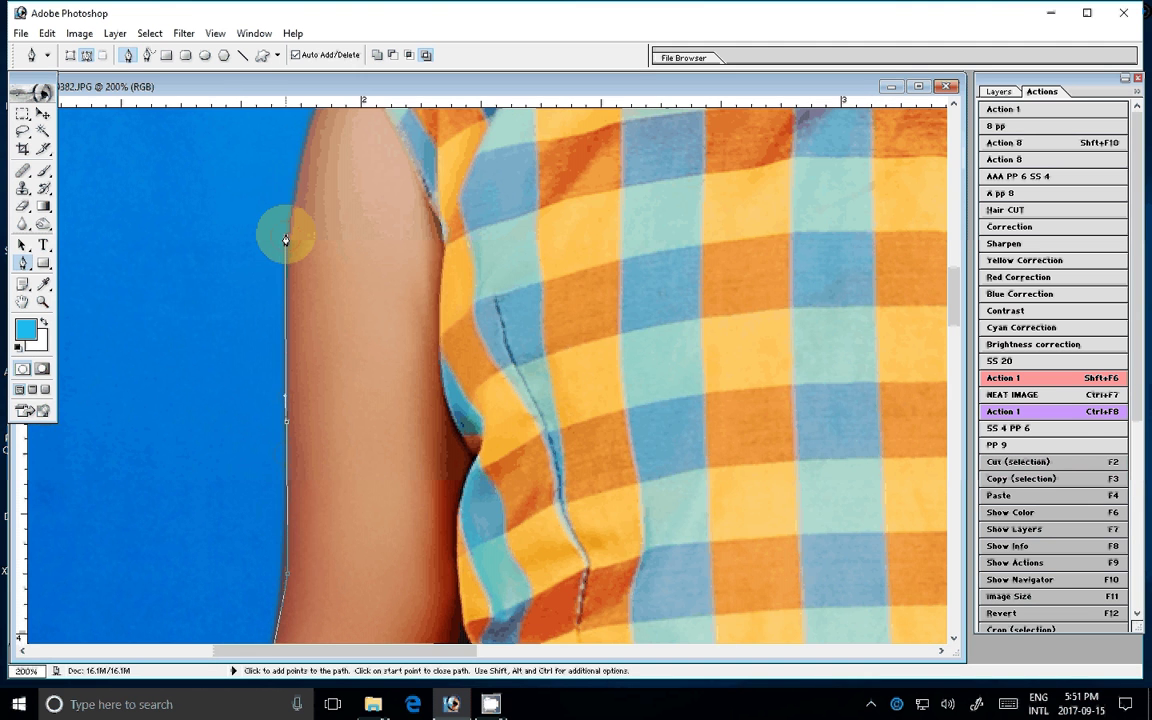
{"action": "scroll", "coordinate": [285, 240], "scroll_direction": "up", "scroll_amount": 5}
{"action": "left_click", "coordinate": [316, 364]}
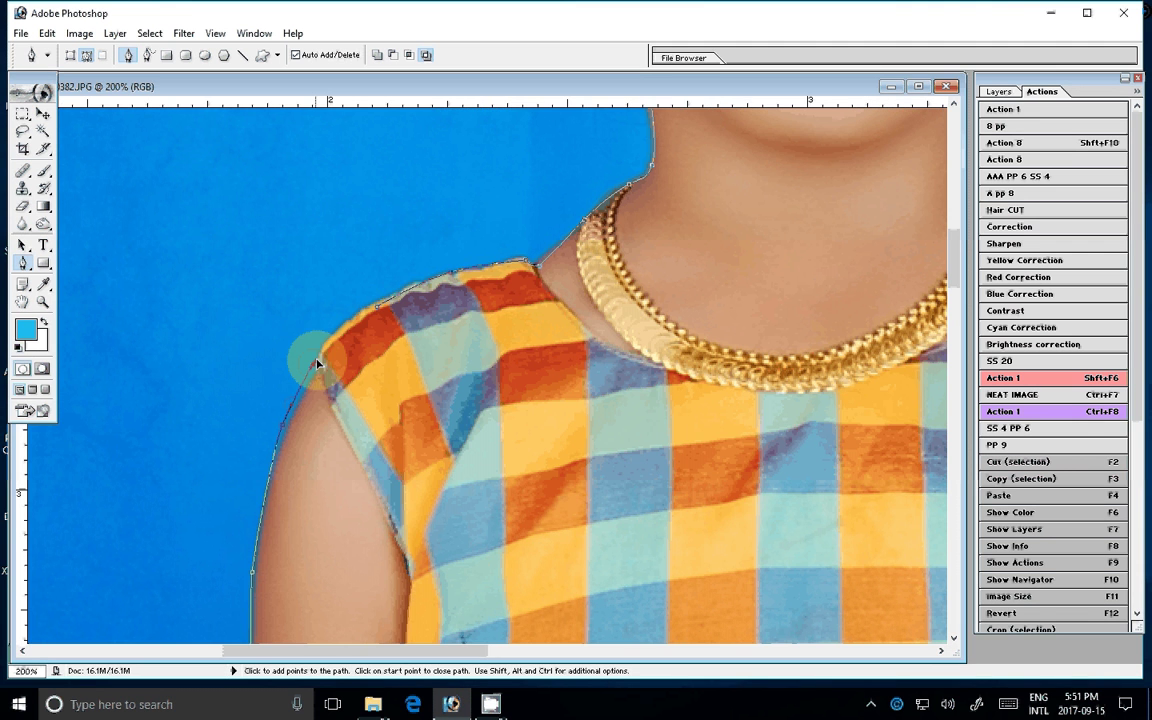
{"action": "left_click", "coordinate": [319, 358]}
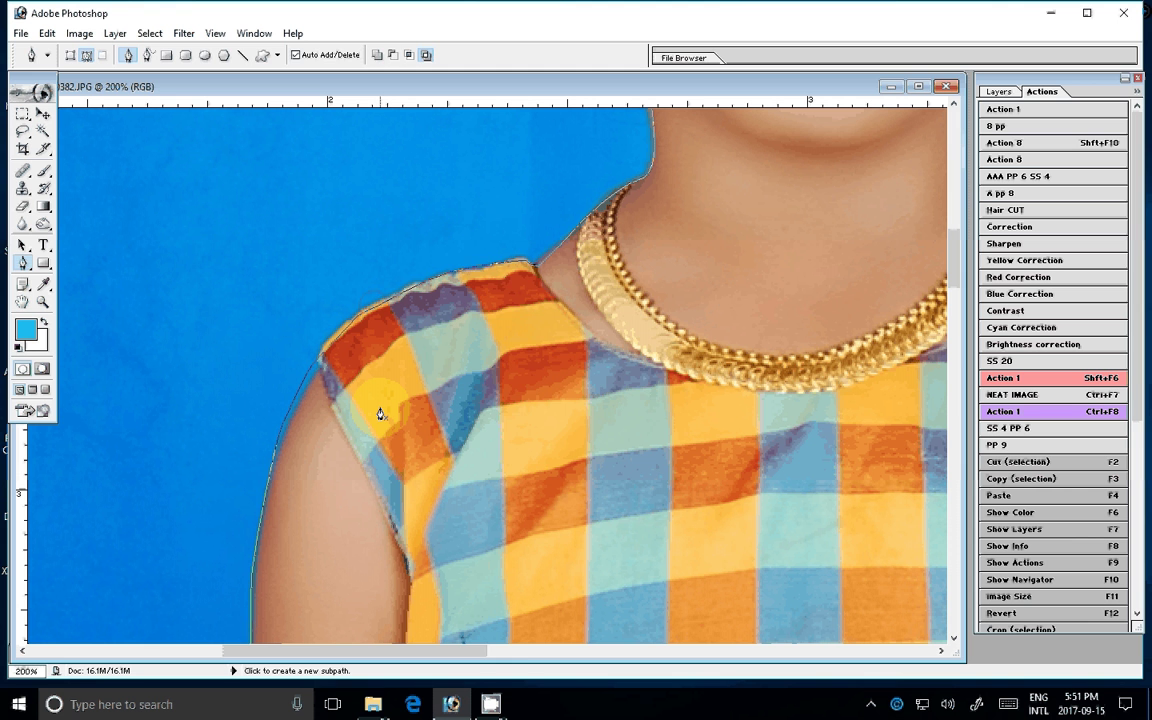
Make a selection from the closed path, copy it to Layer 1, and fit the photo on screen.
{"action": "key", "text": "ctrl+F8"}
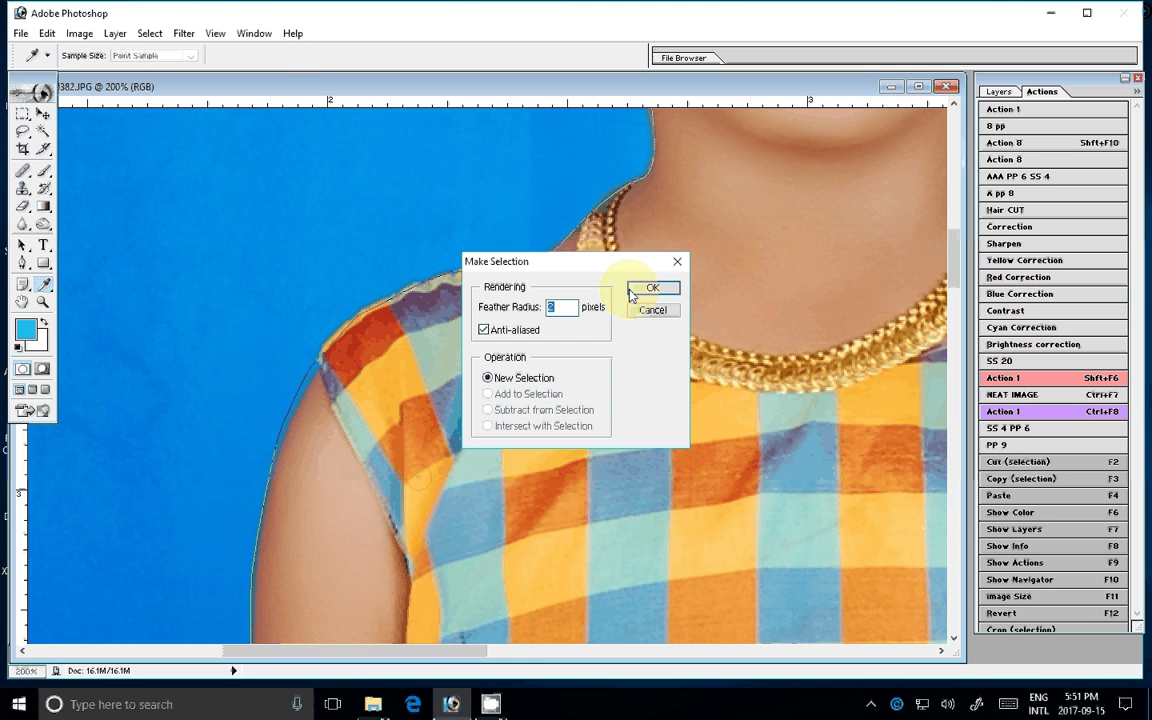
{"action": "left_click", "coordinate": [640, 289]}
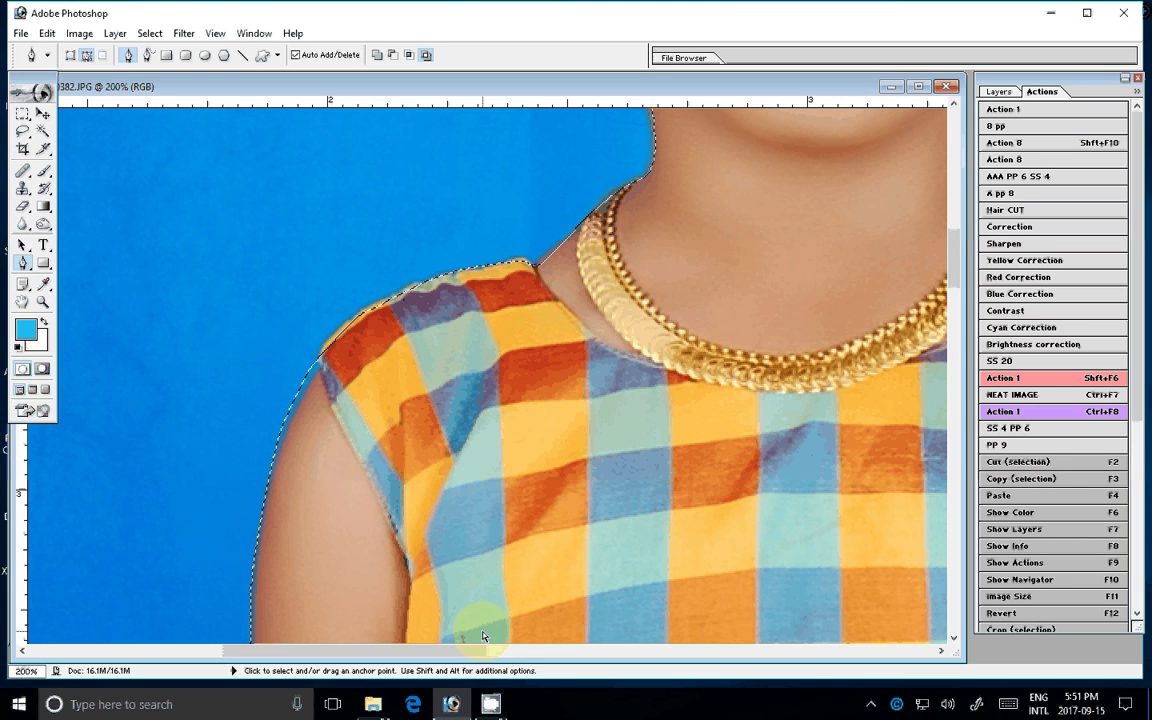
{"action": "key", "text": "ctrl+j"}
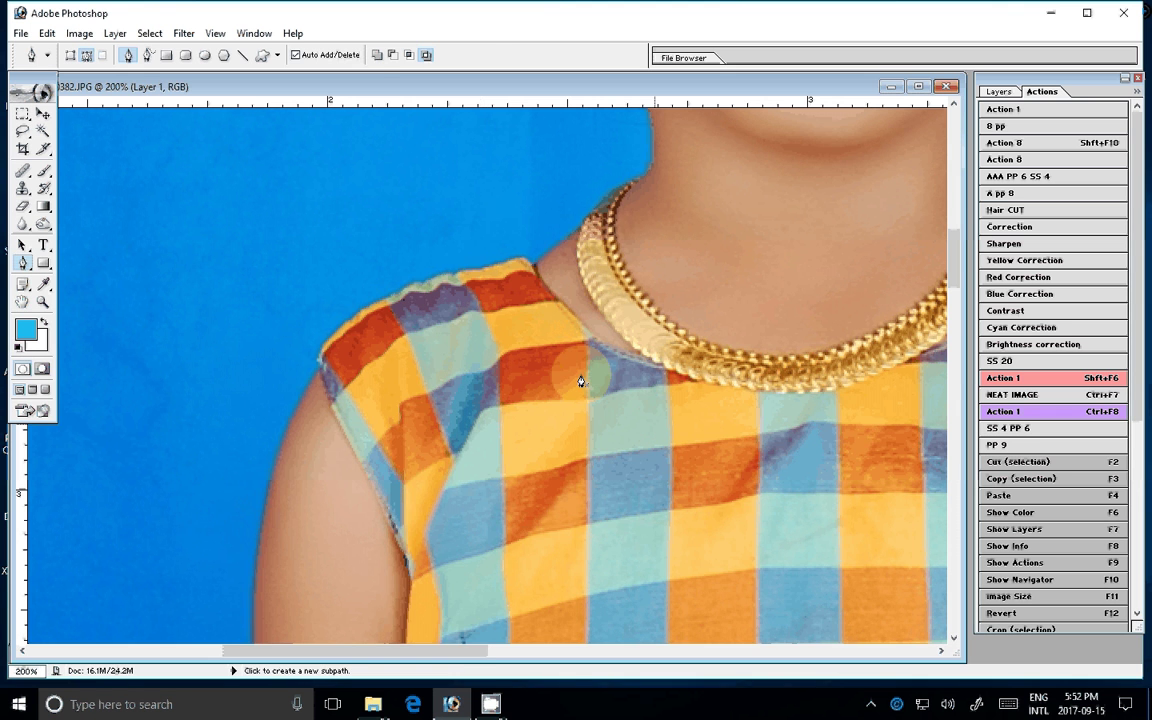
{"action": "key", "text": "z"}
{"action": "key", "text": "ctrl+0"}
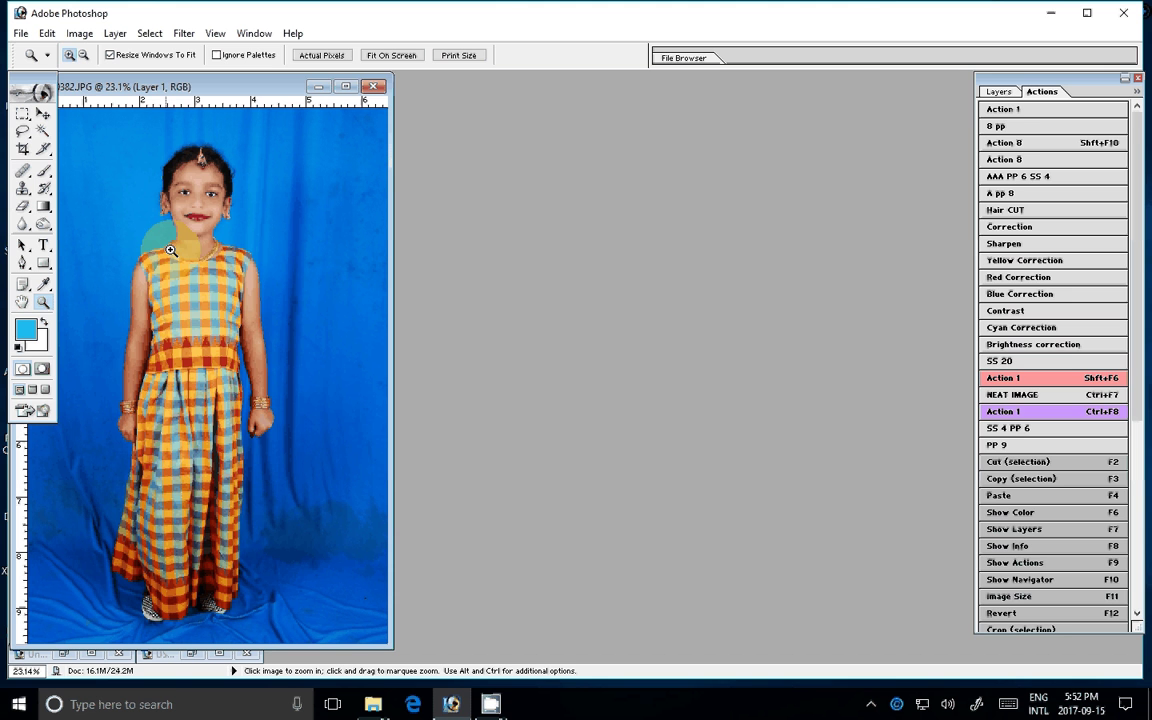
Hide the Background layer in the Layers panel to reveal the transparent checkerboard.
{"action": "left_click", "coordinate": [998, 92]}
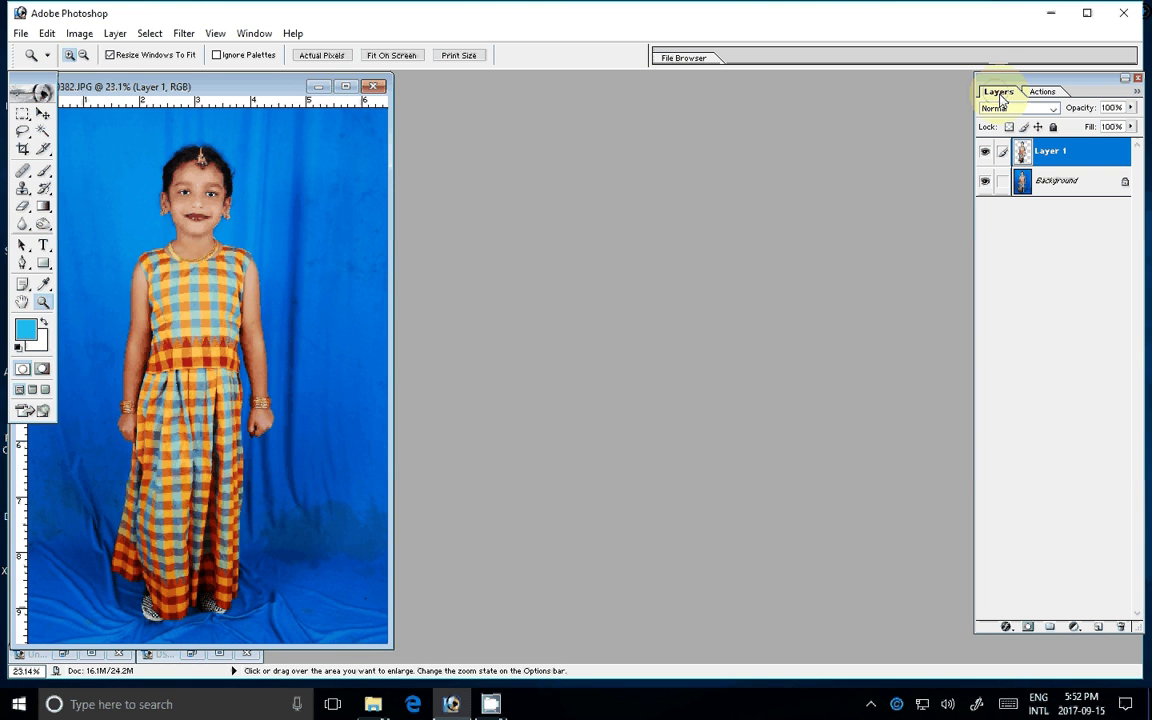
{"action": "left_click", "coordinate": [985, 181]}
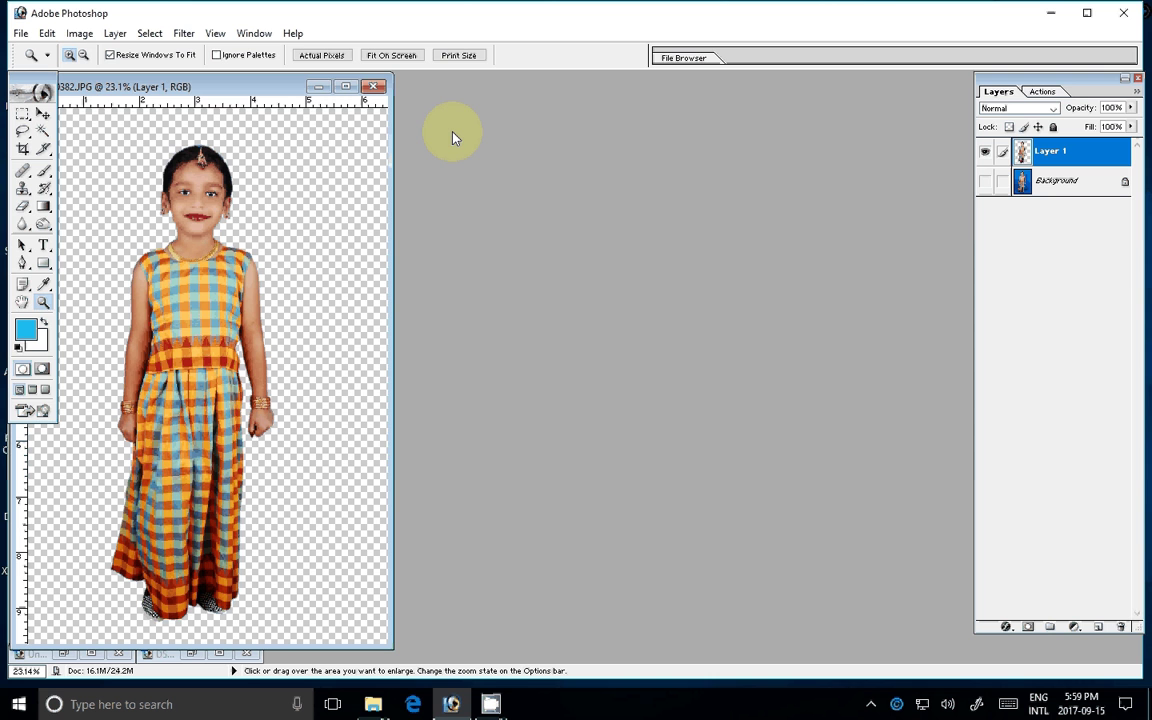
{"action": "left_click", "coordinate": [411, 700]}
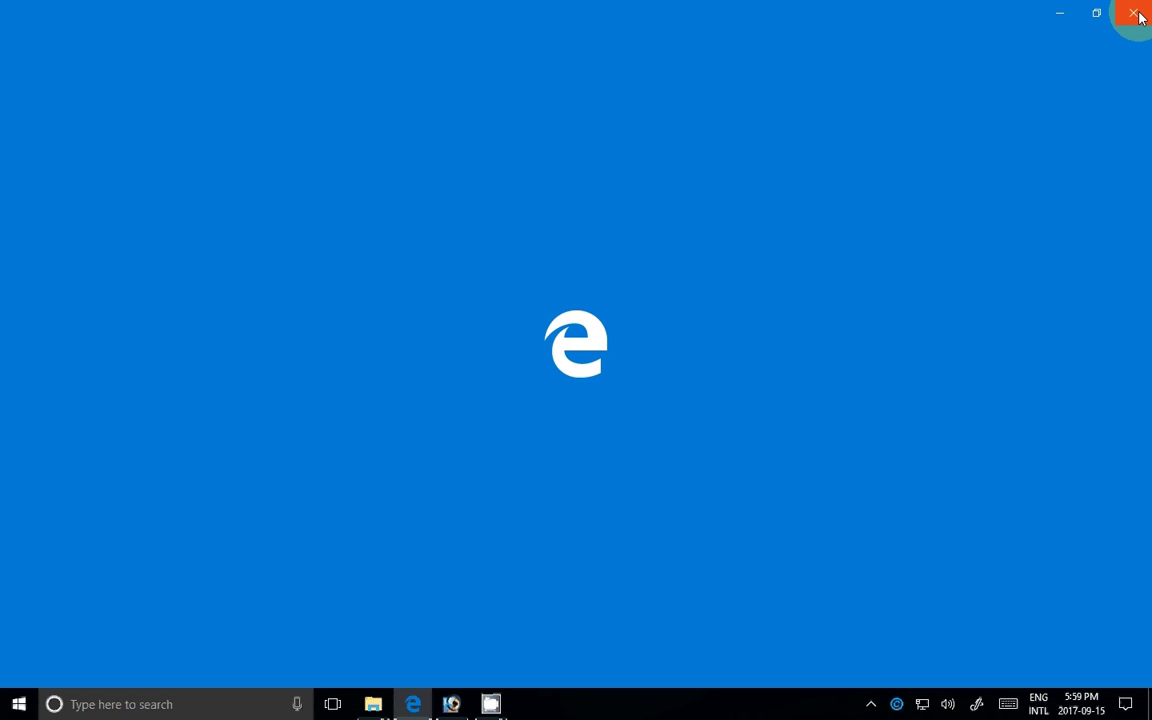
{"action": "left_click", "coordinate": [1136, 14]}
{"action": "left_click", "coordinate": [491, 705]}
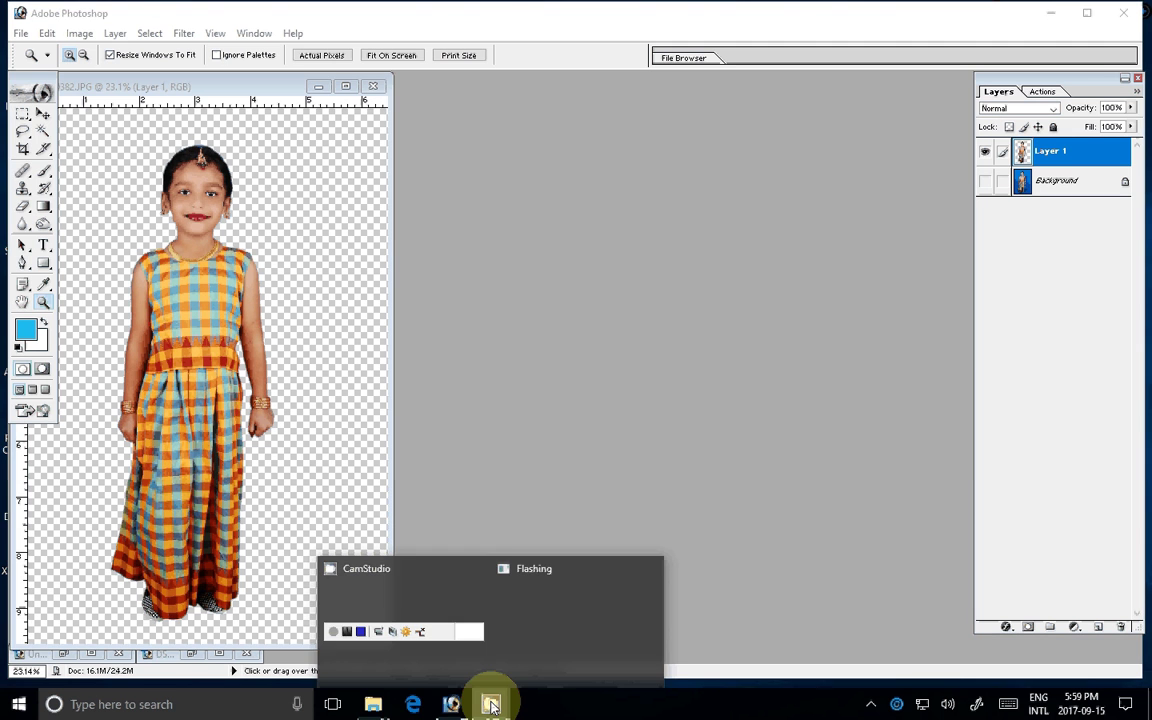